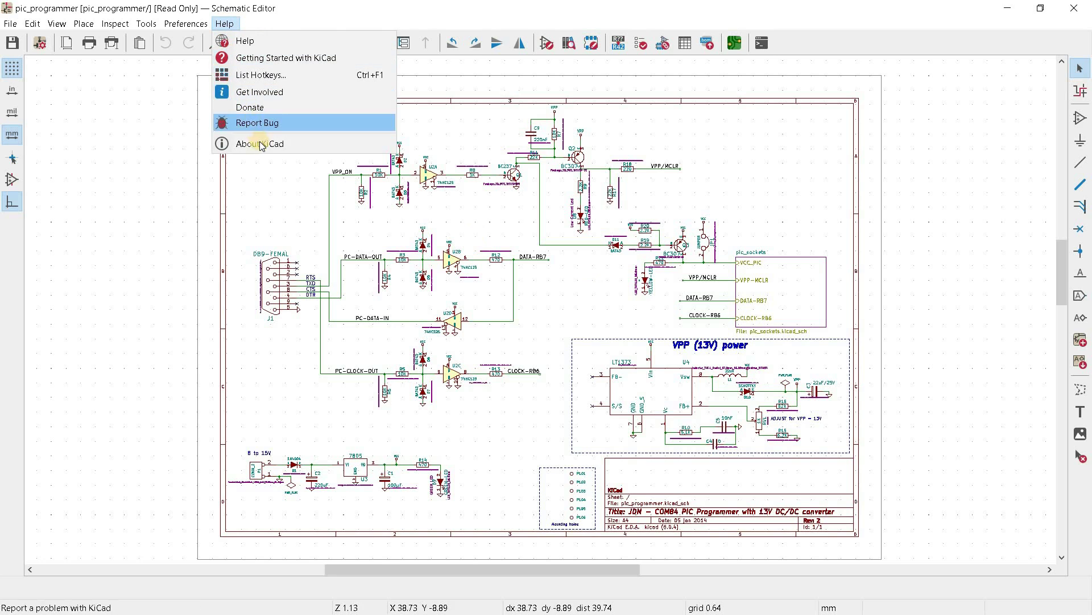
# Check the Schematic Editor's version and platform information, then close the About window
pyautogui.click(259, 145)
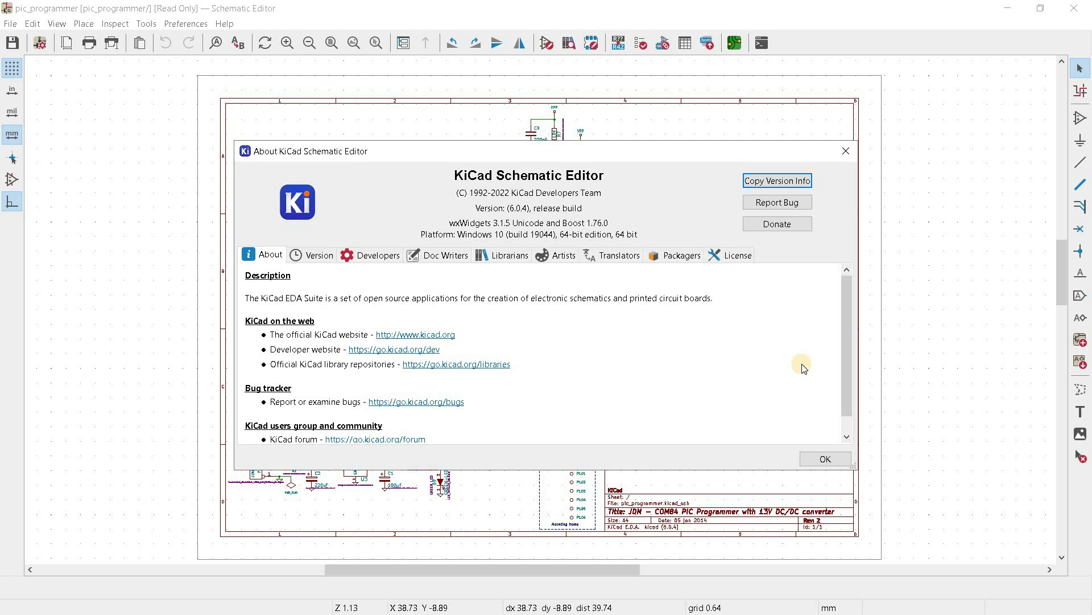
pyautogui.press('Escape')
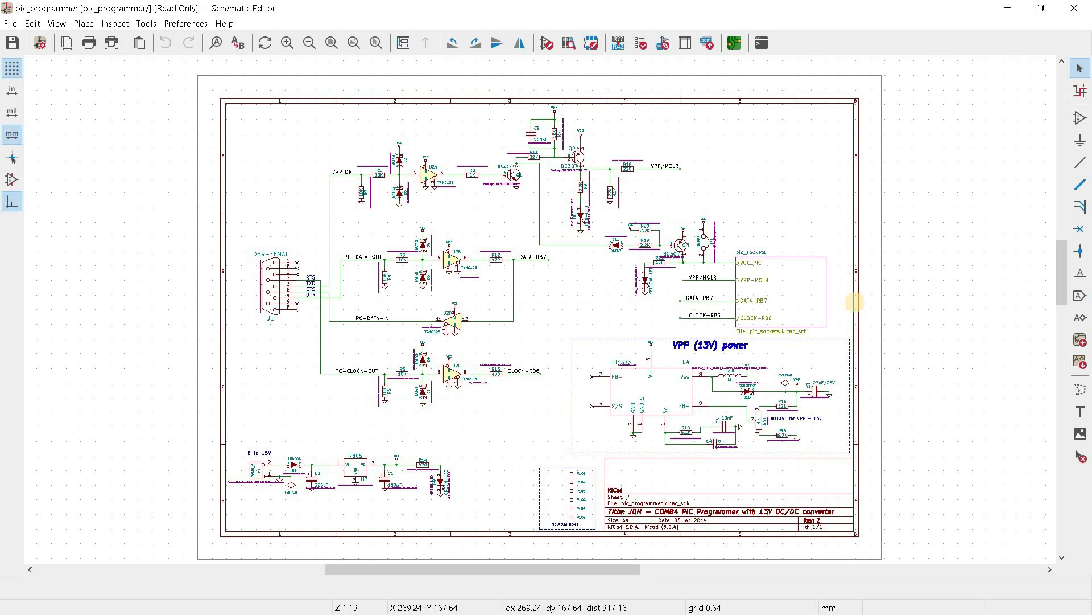
# Replace the pic_programmer project with the interf_u demo project, open its schematic and dismiss the read-only notice
pyautogui.click(1073, 8)
pyautogui.click(10, 23)
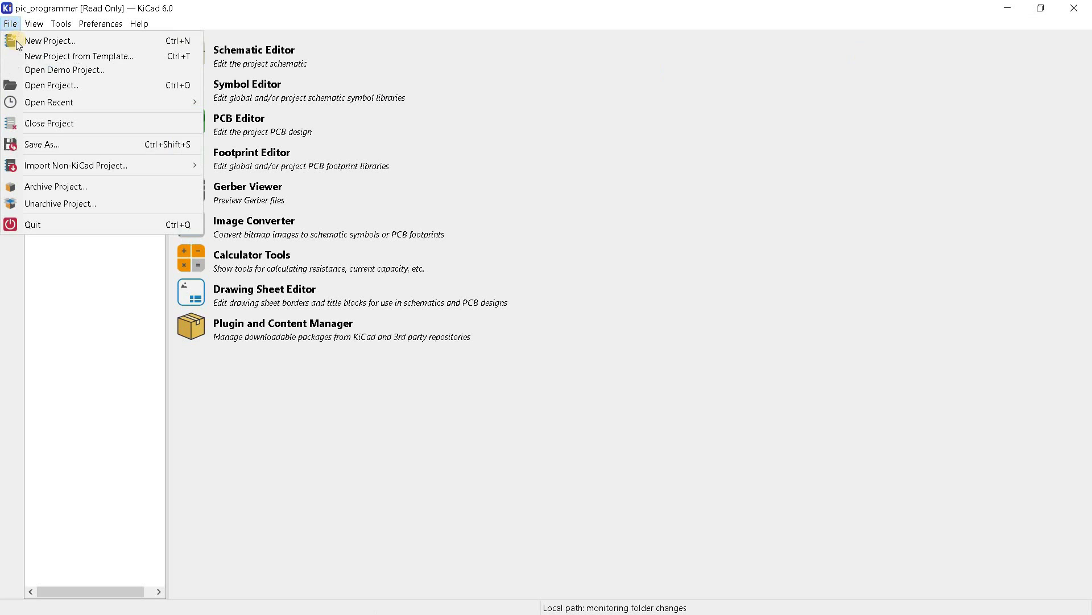
pyautogui.click(57, 69)
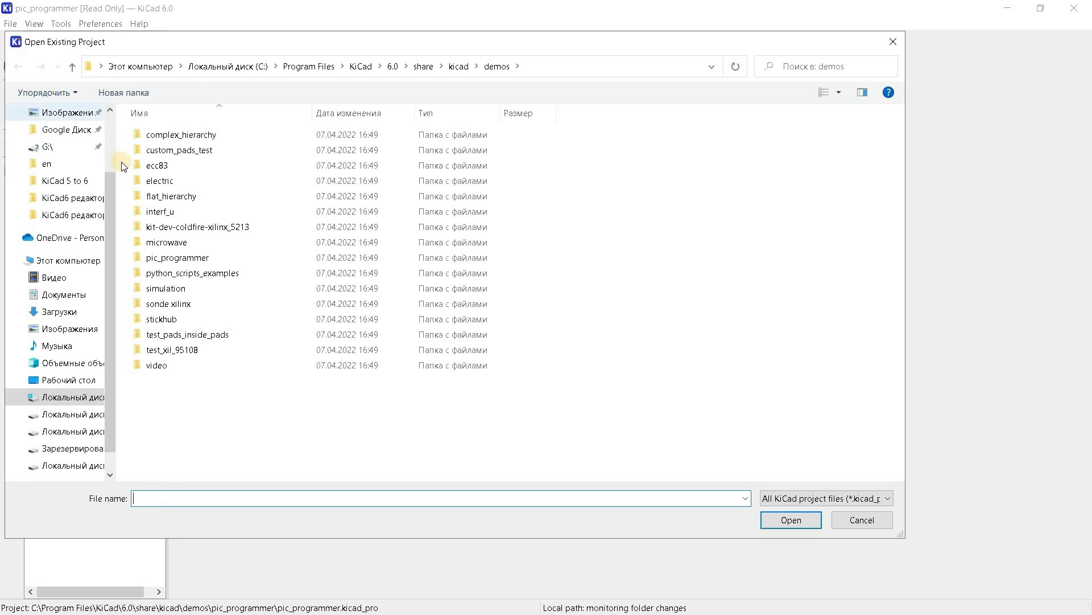
pyautogui.doubleClick(170, 212)
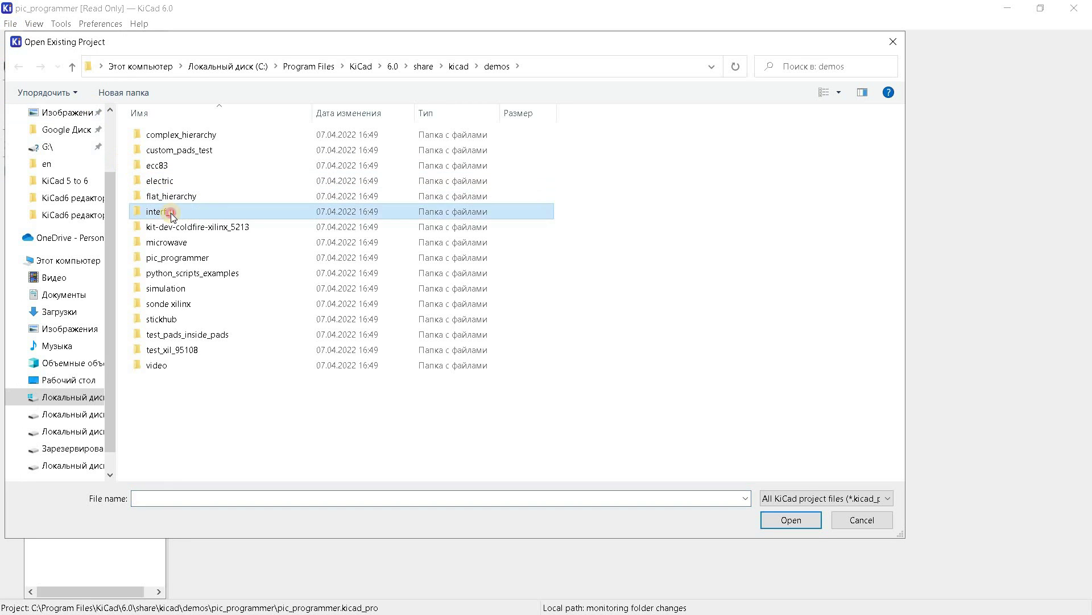
pyautogui.doubleClick(172, 150)
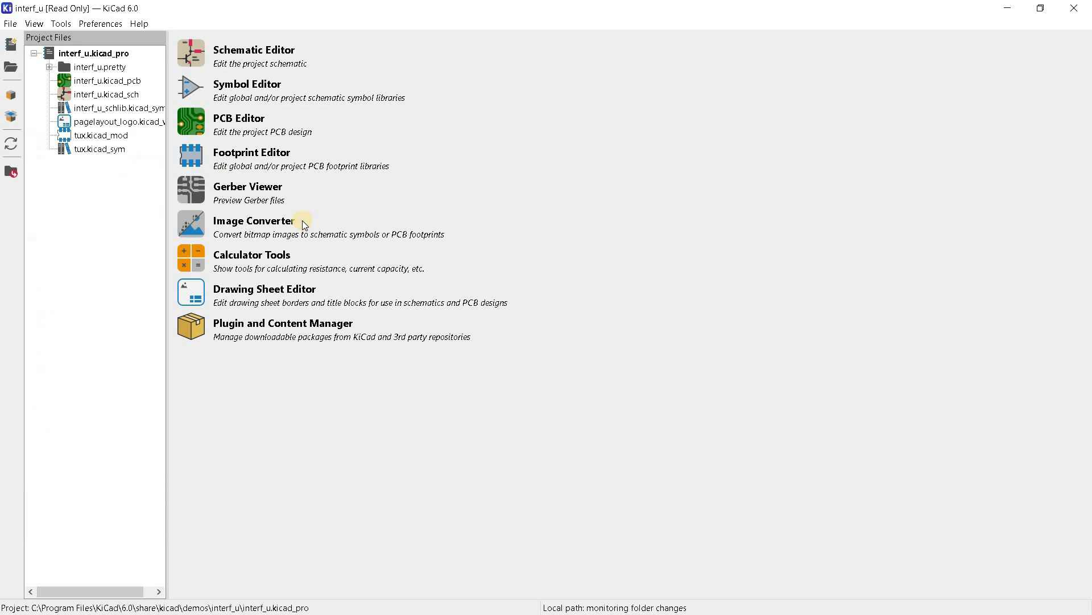
pyautogui.doubleClick(97, 94)
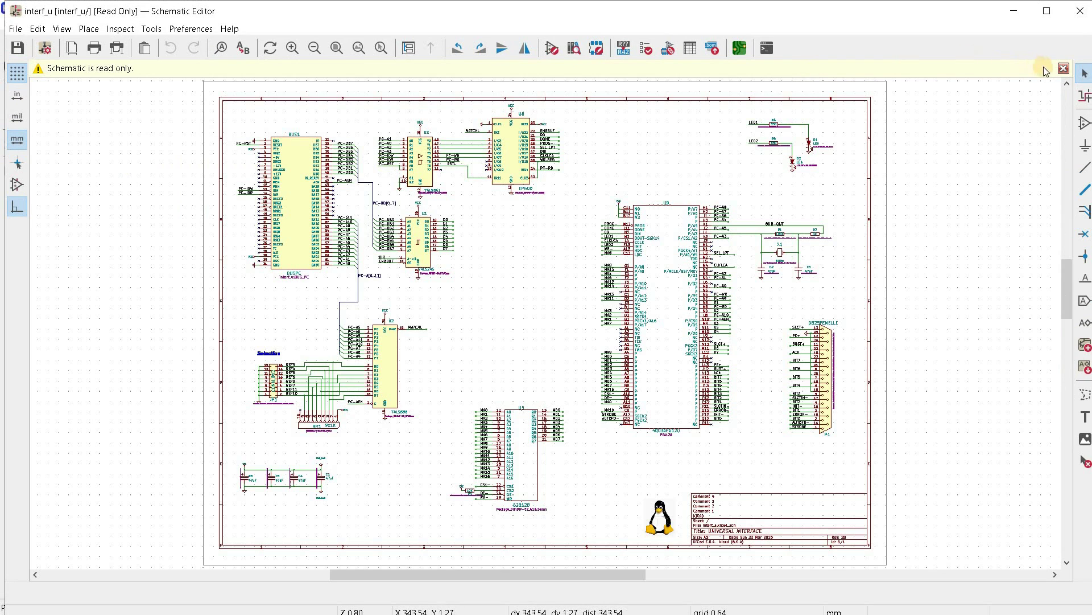
pyautogui.click(1063, 68)
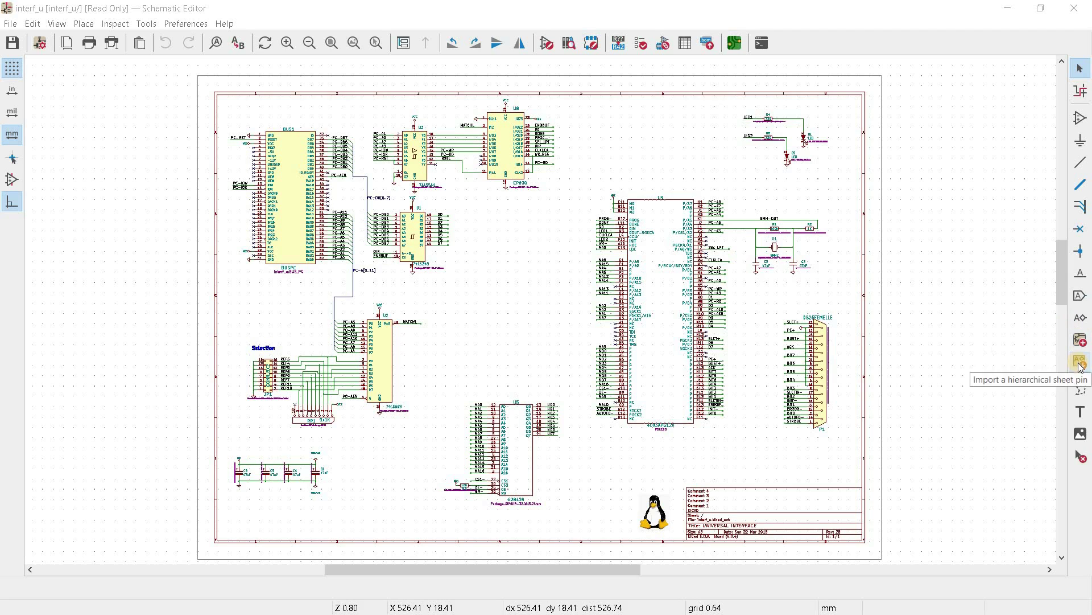
# Place a single IR4301 from the Amplifier_Audio library beside U2, with Place all units turned off
pyautogui.click(1080, 118)
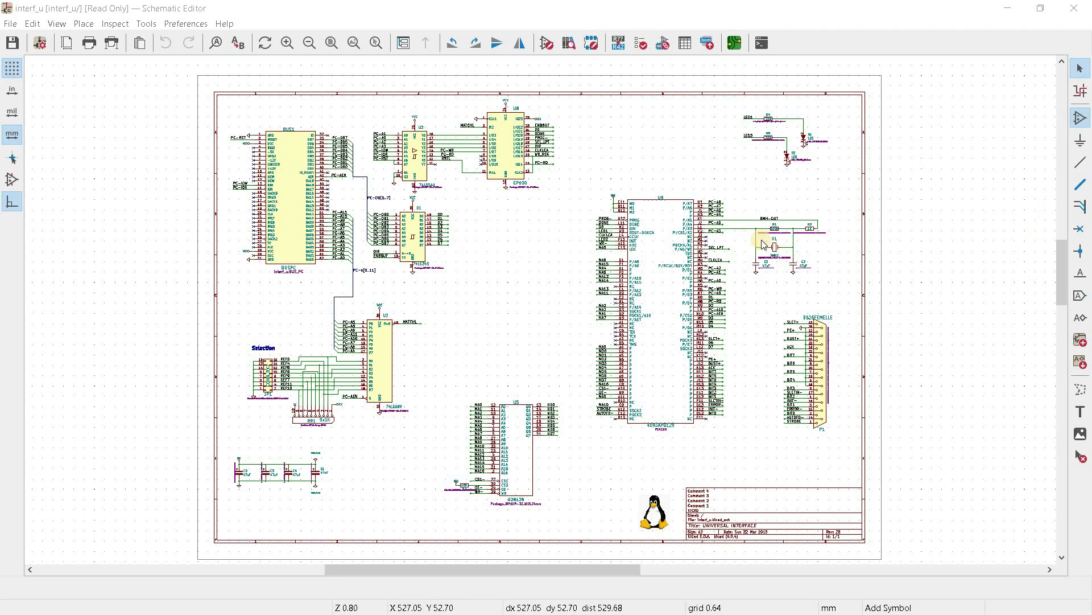
pyautogui.click(537, 229)
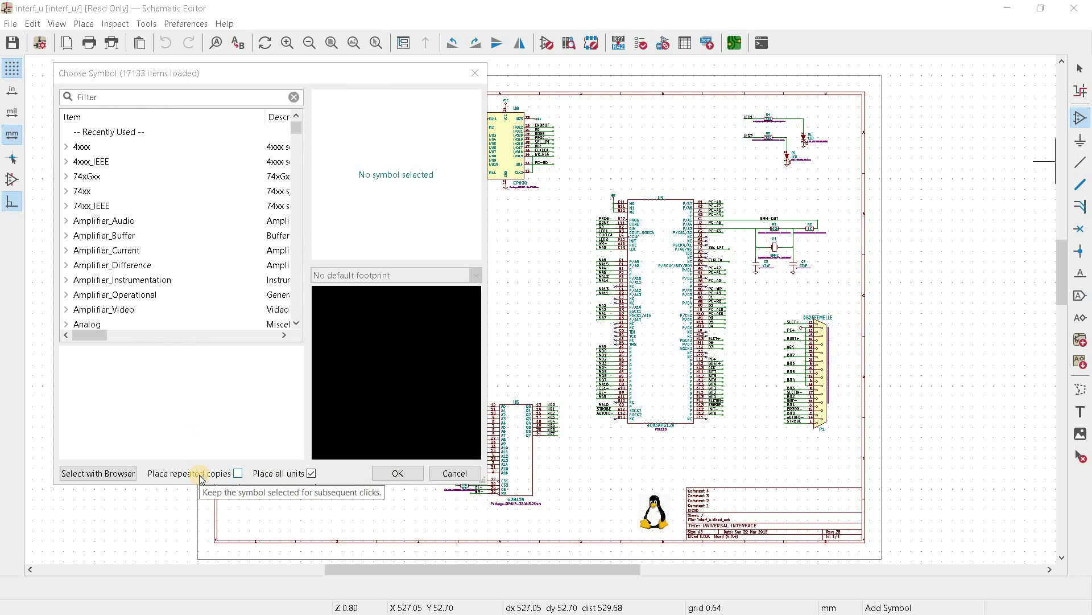
pyautogui.click(311, 473)
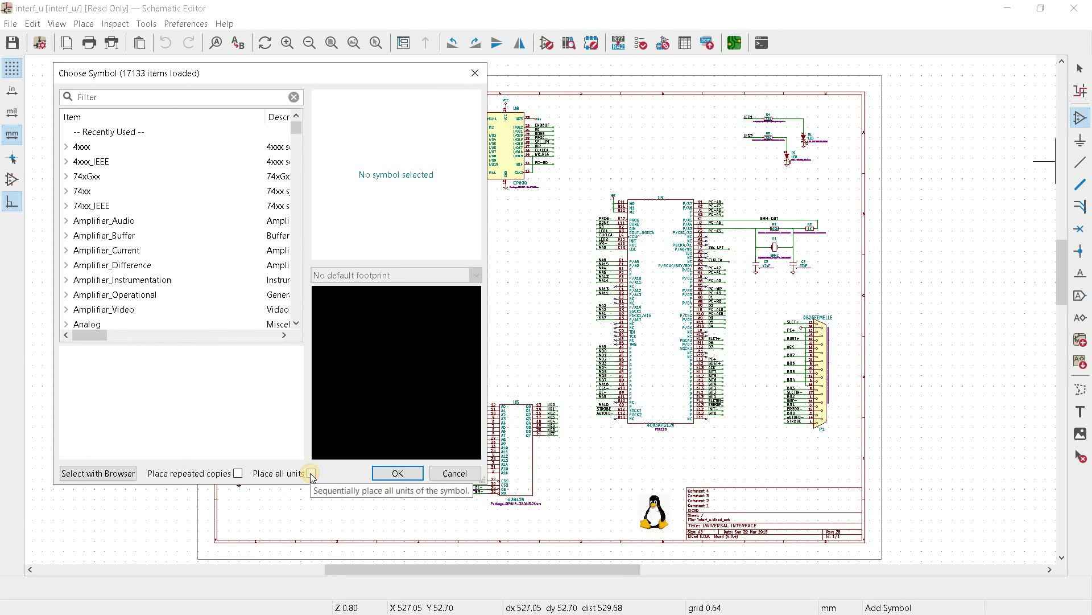
pyautogui.click(66, 221)
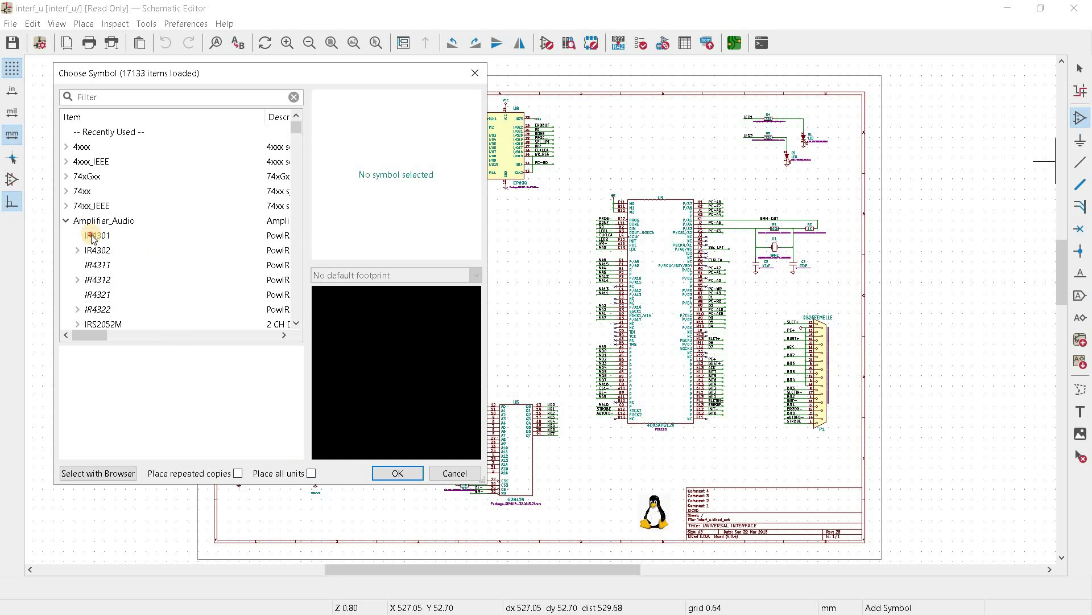
pyautogui.click(92, 235)
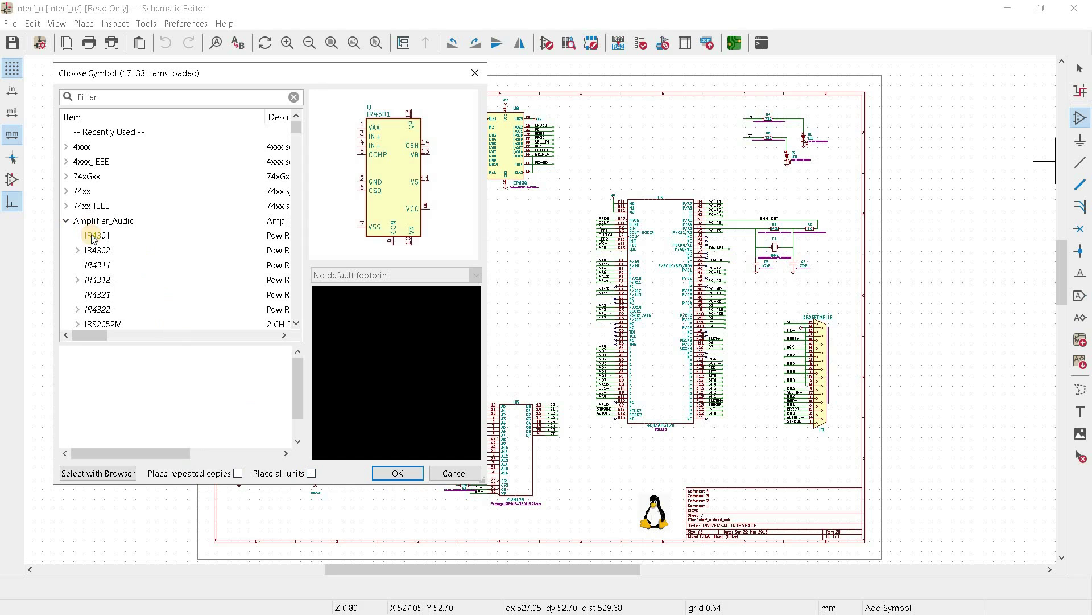
pyautogui.click(397, 473)
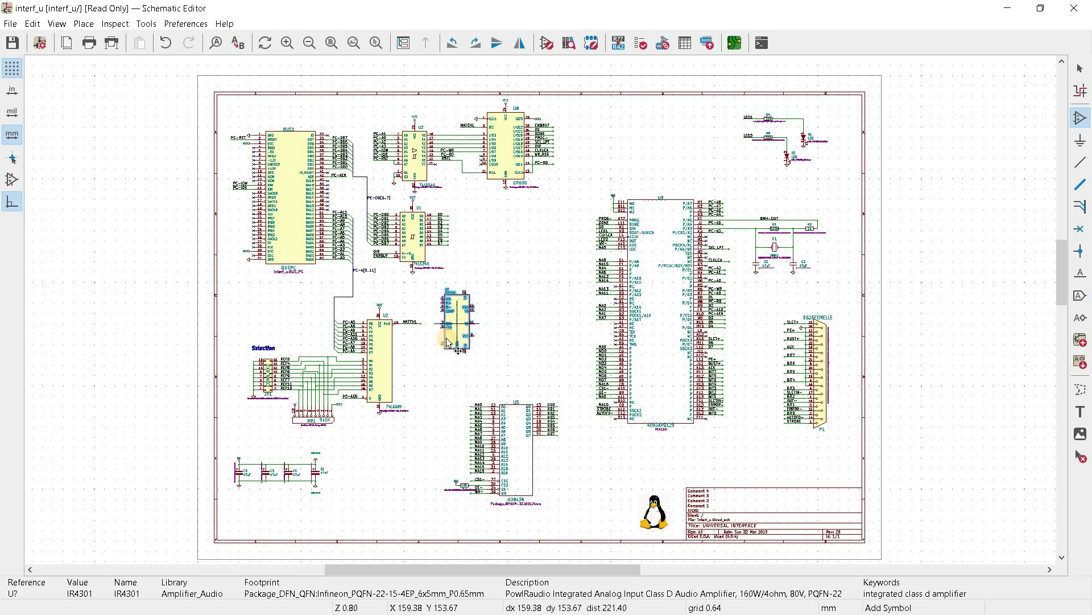
pyautogui.click(453, 331)
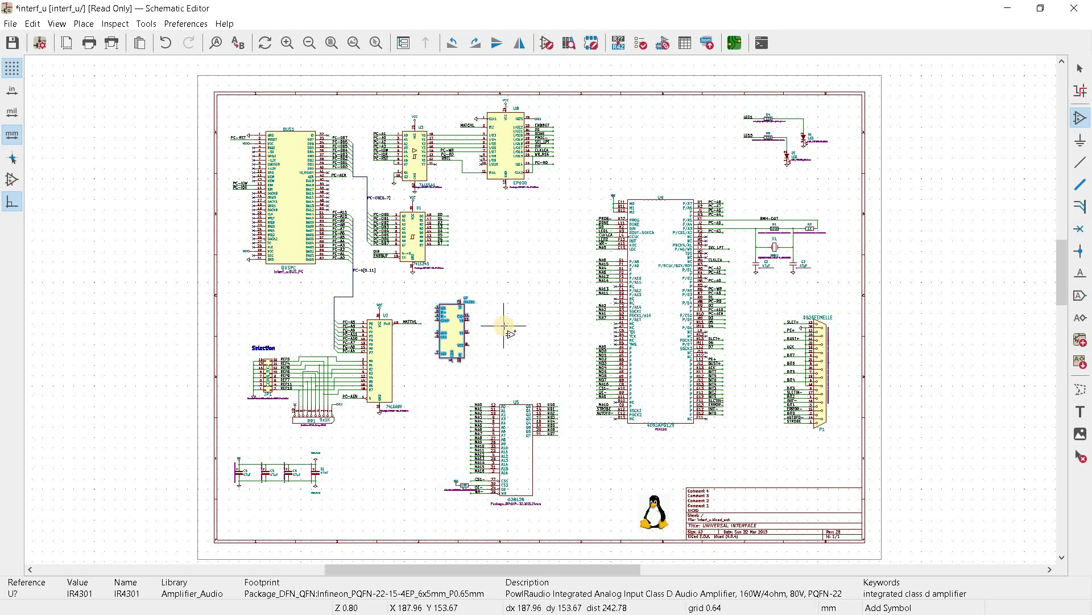
# Place three more IR4301 symbols in a row between U1 and U9, with Place repeated copies enabled
pyautogui.click(505, 329)
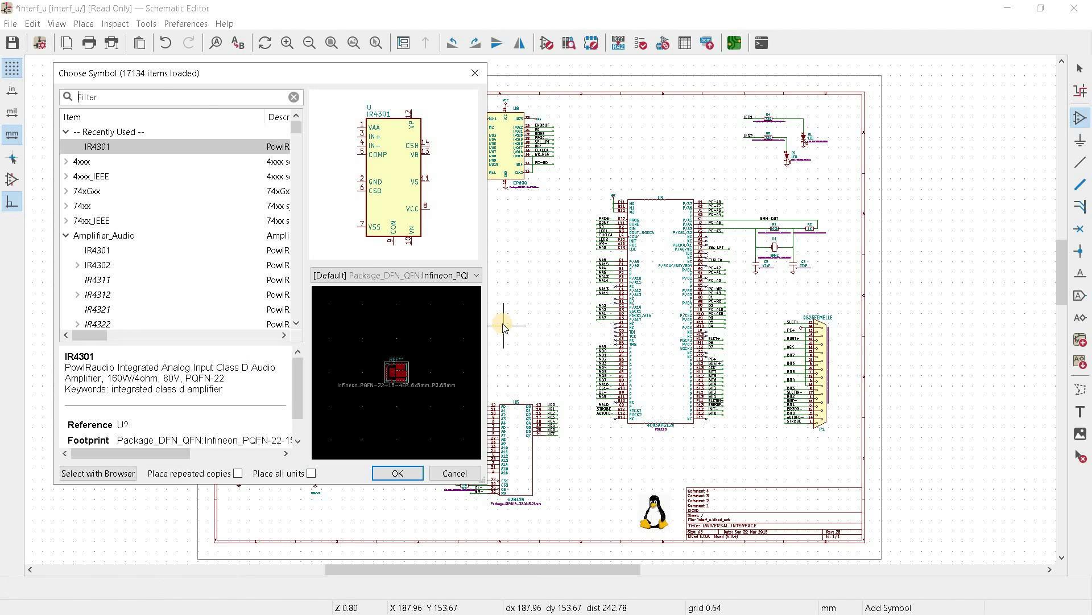
pyautogui.click(238, 474)
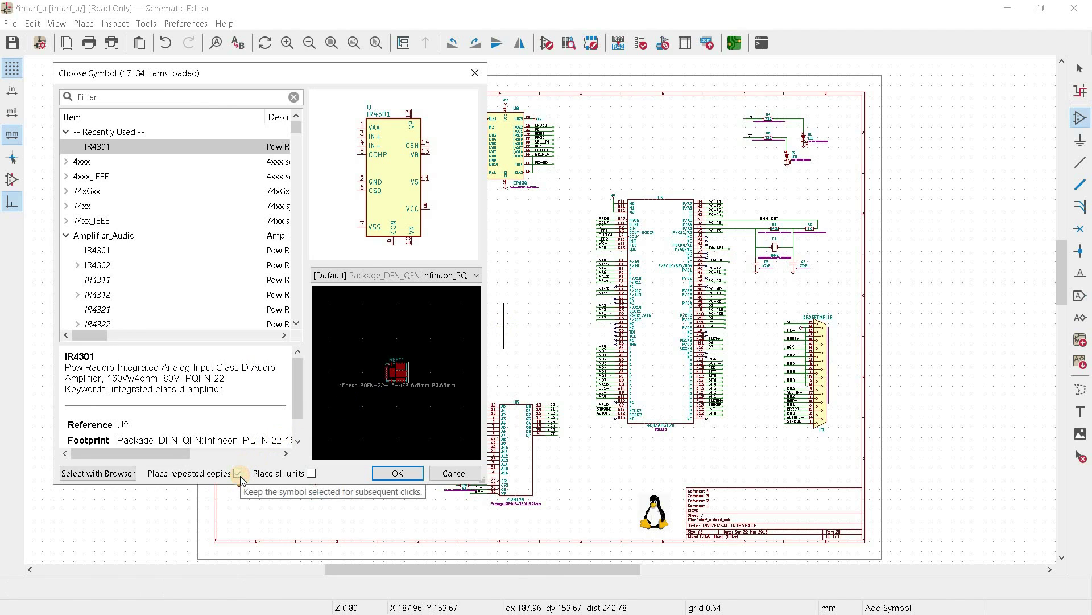
pyautogui.click(98, 146)
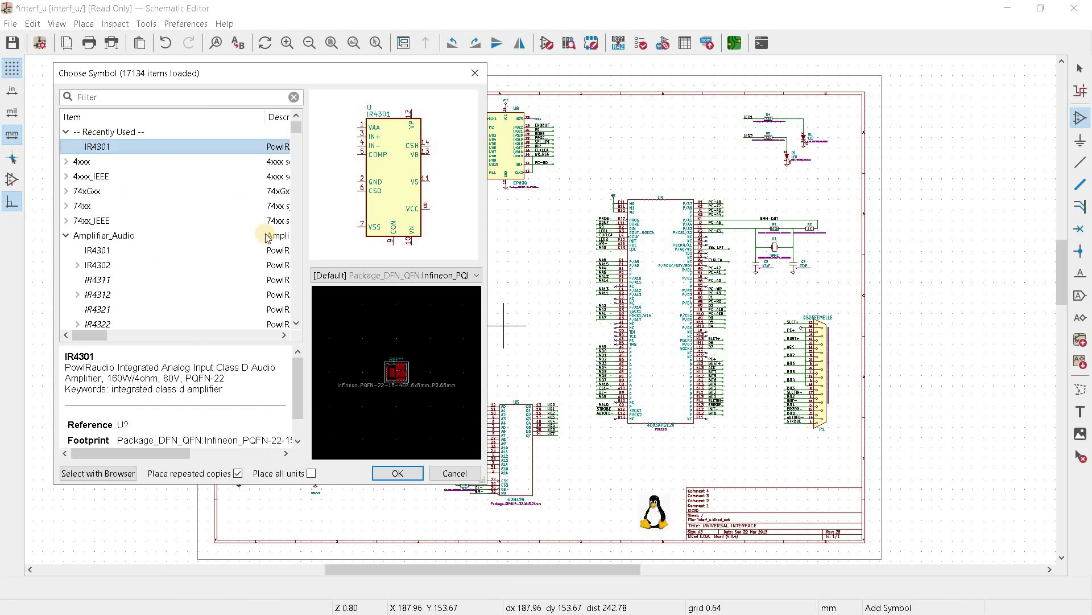
pyautogui.click(397, 474)
pyautogui.click(453, 332)
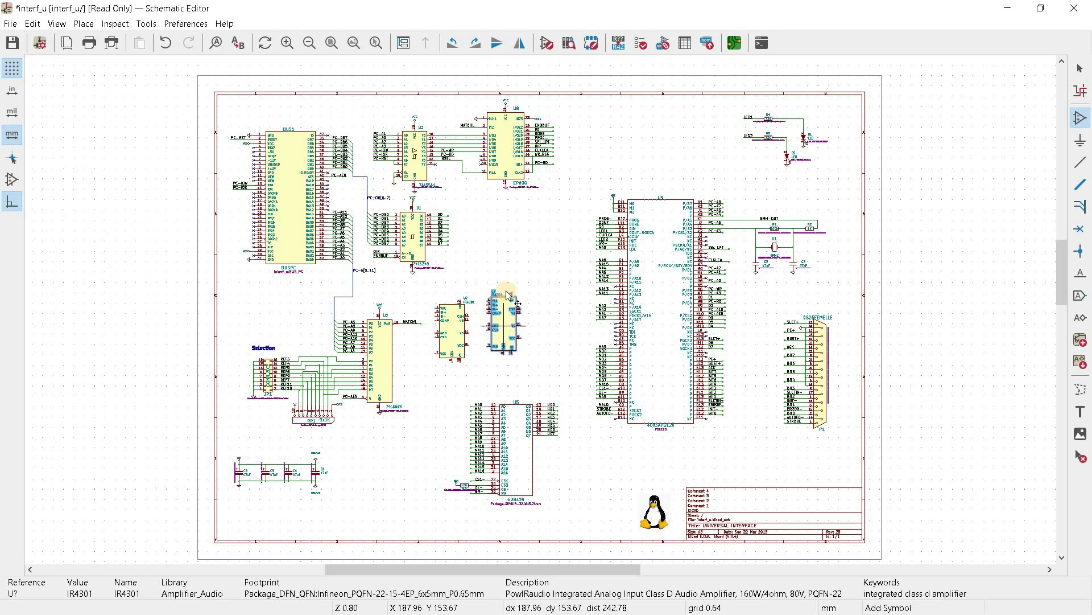
pyautogui.click(482, 253)
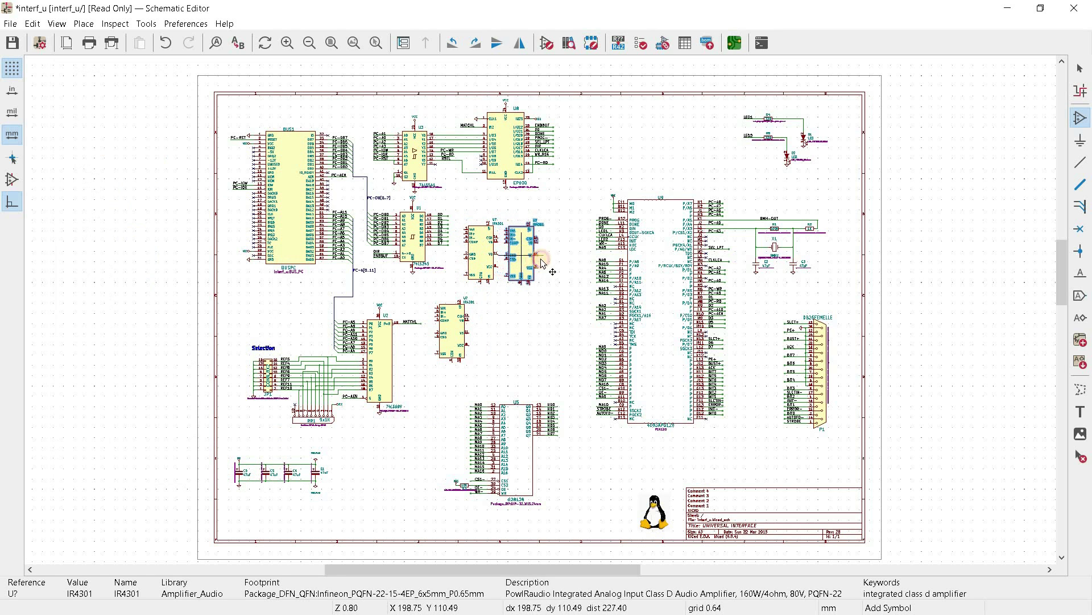
pyautogui.click(521, 255)
pyautogui.click(565, 264)
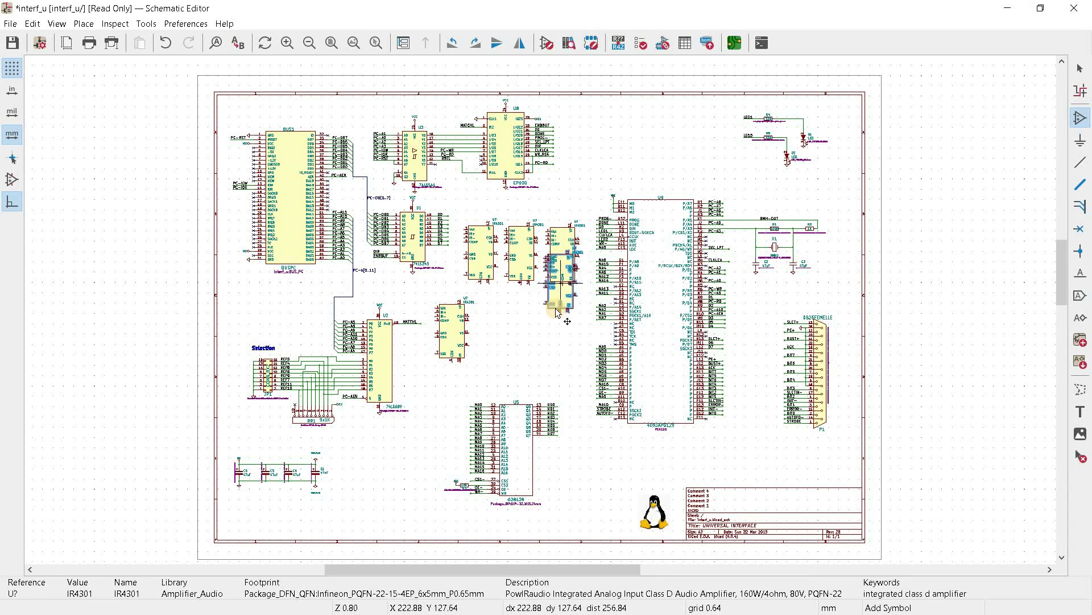
pyautogui.scroll(1, 556, 325)
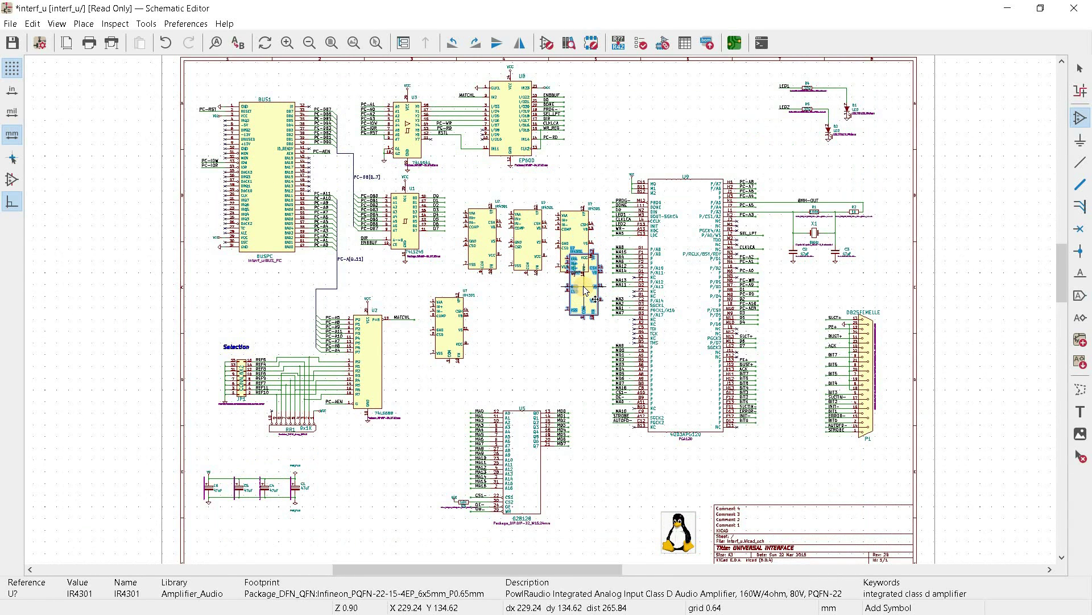
pyautogui.press('Escape')
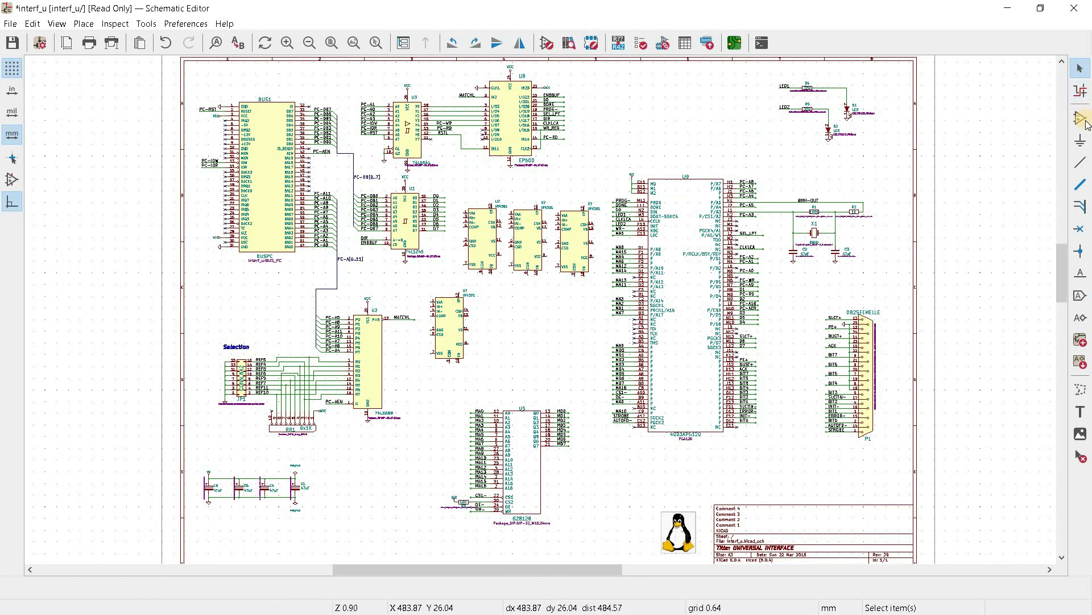
# Place only Unit A of the IR4302 audio amplifier below U2, with Place repeated copies turned off
pyautogui.click(428, 288)
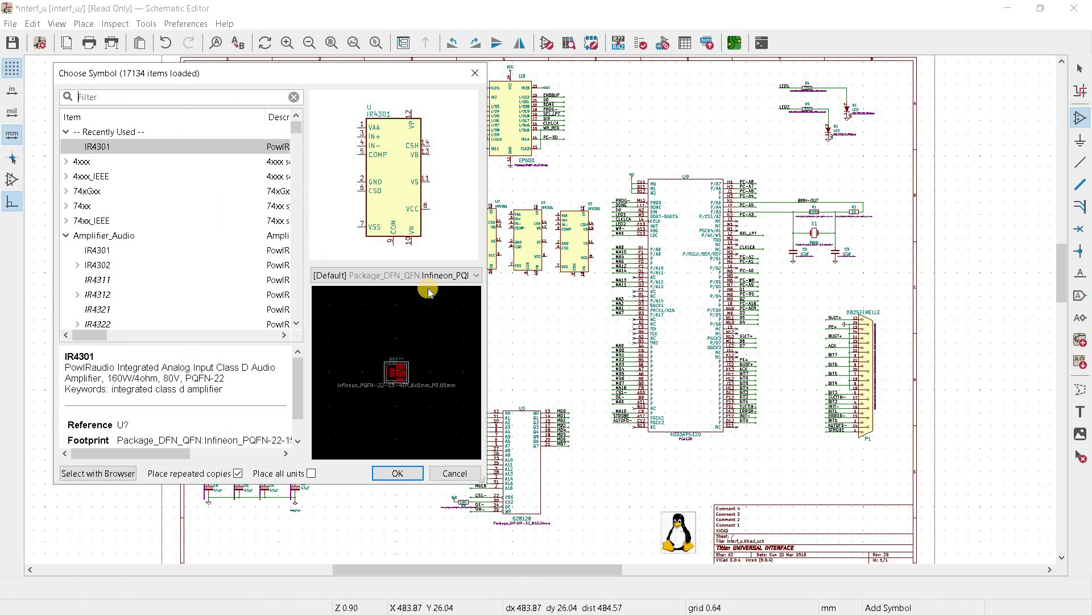
pyautogui.click(237, 473)
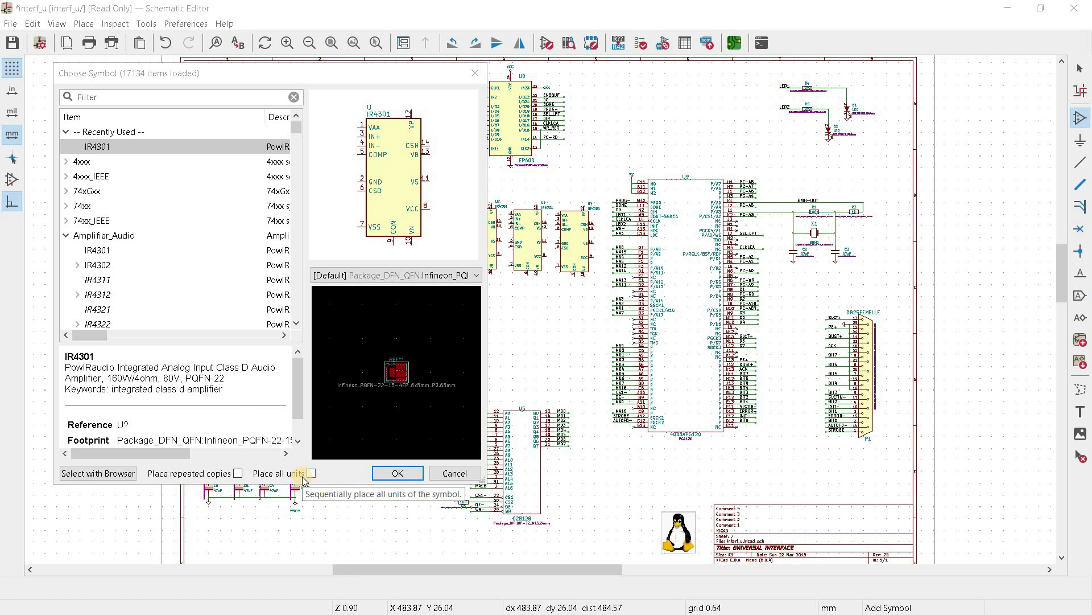
pyautogui.click(77, 266)
pyautogui.click(109, 281)
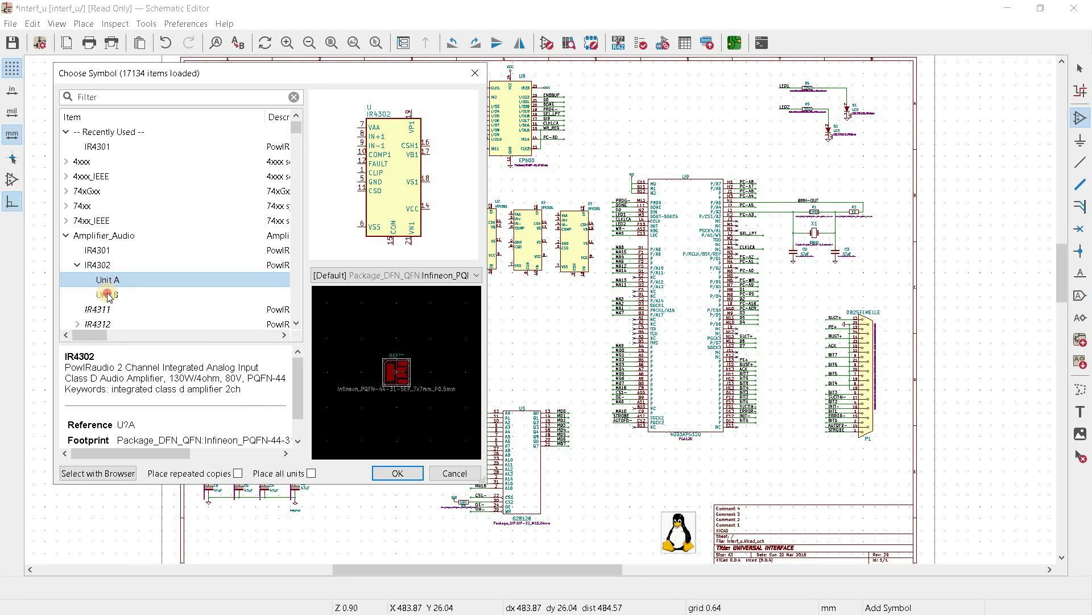
pyautogui.click(110, 295)
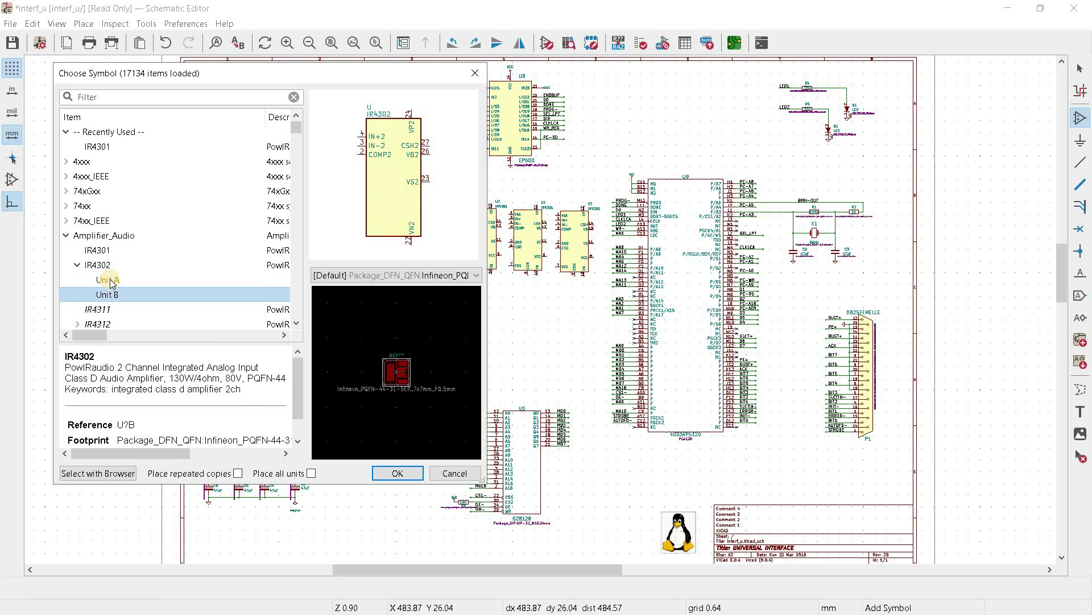
pyautogui.click(111, 282)
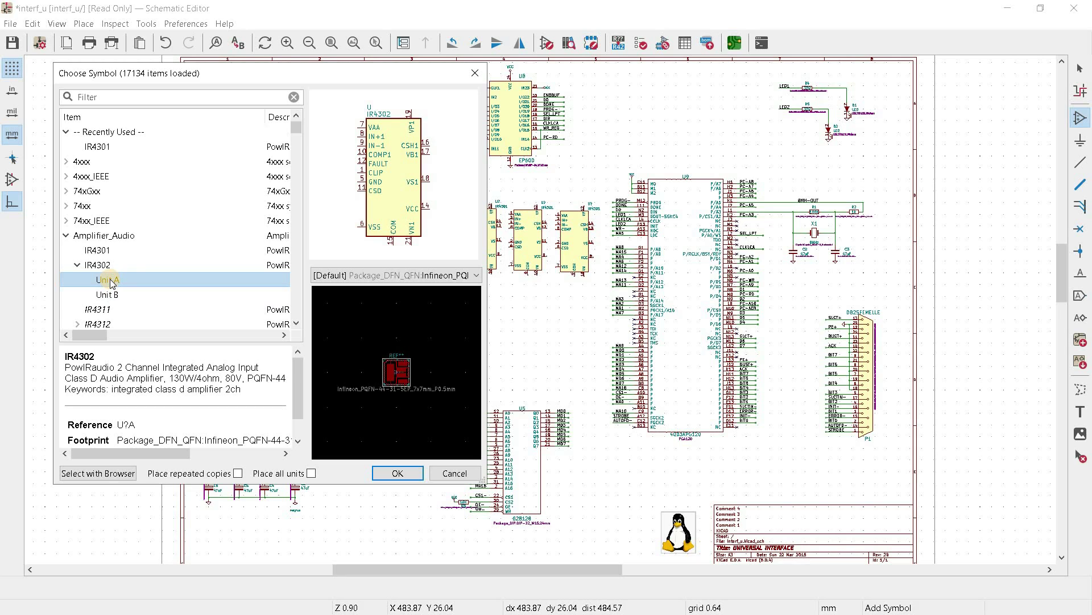
pyautogui.click(111, 282)
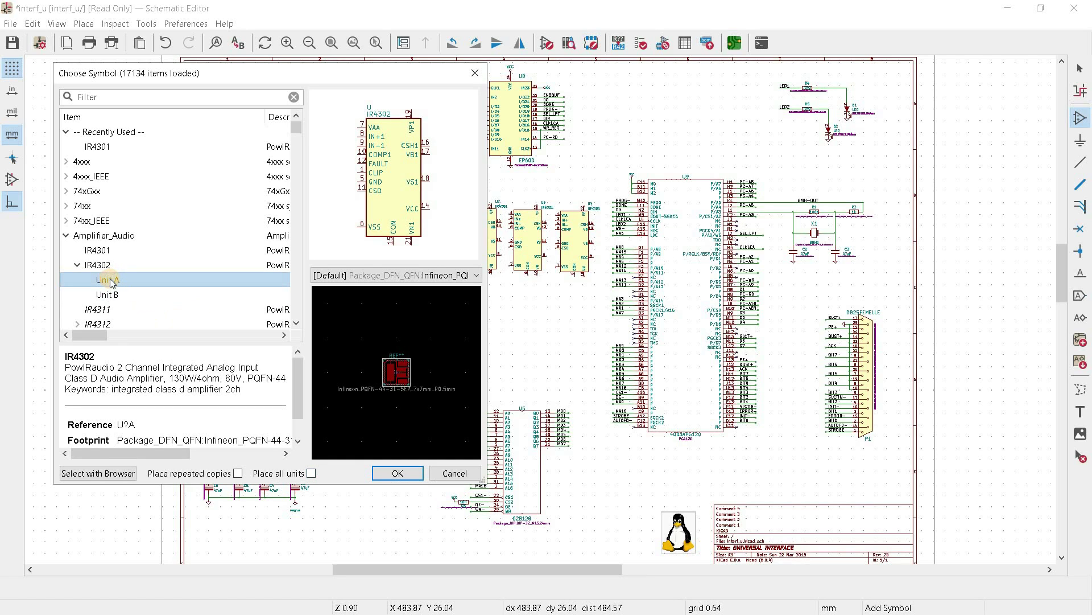
pyautogui.click(398, 473)
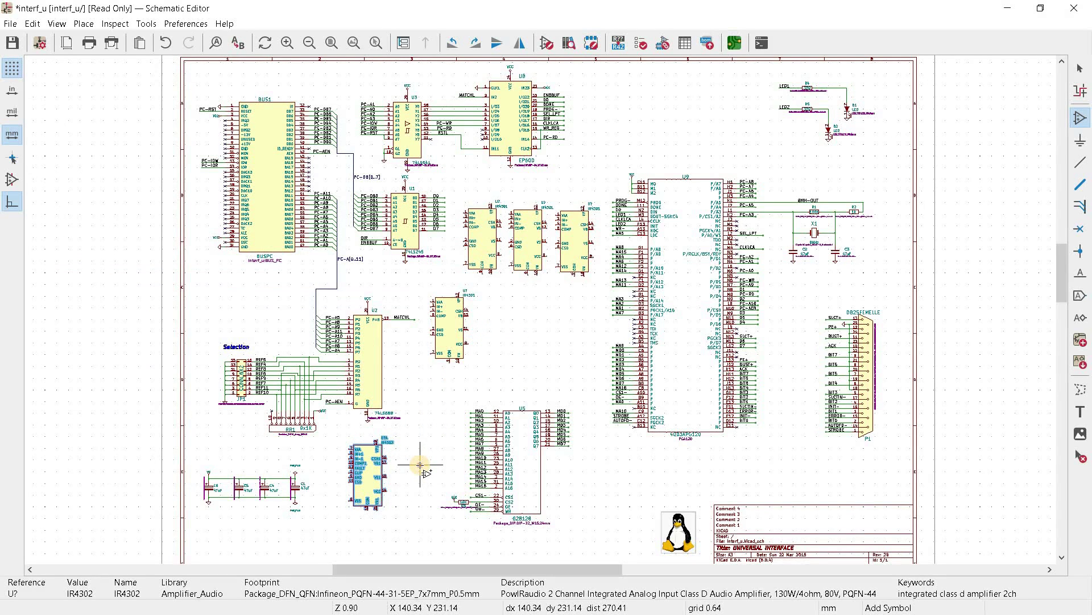
# Place Unit A and Unit B of the IR4302 side by side above U5, with Place all units turned on
pyautogui.click(421, 465)
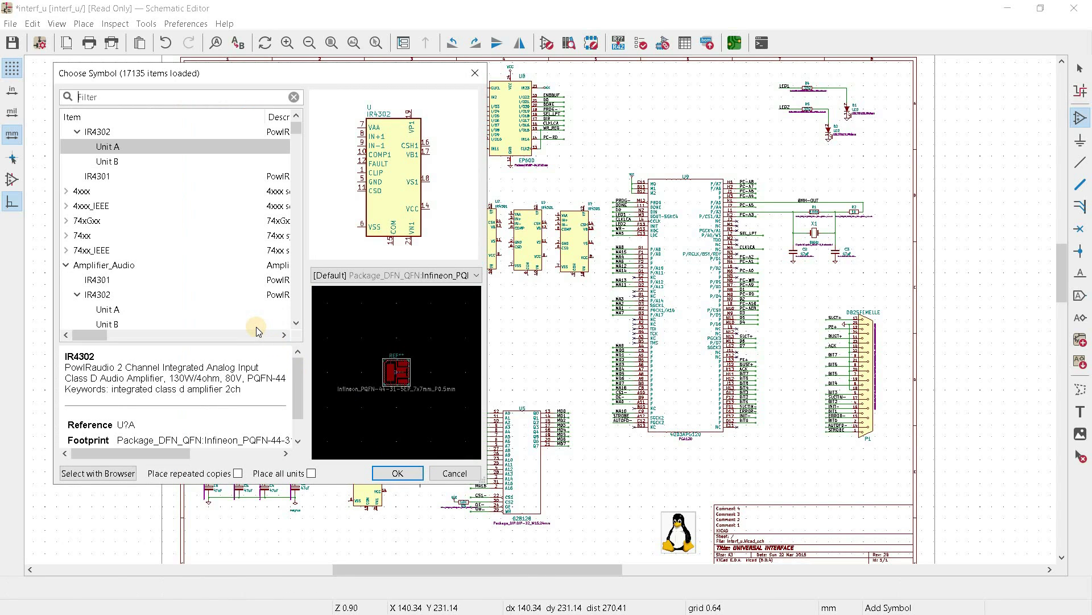
pyautogui.click(124, 145)
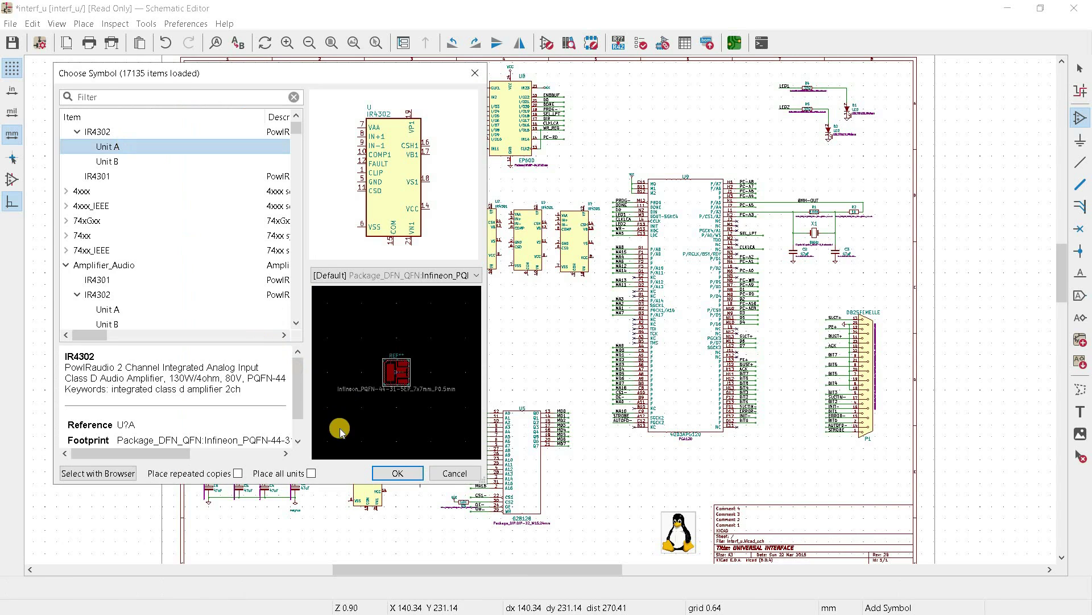
pyautogui.click(311, 473)
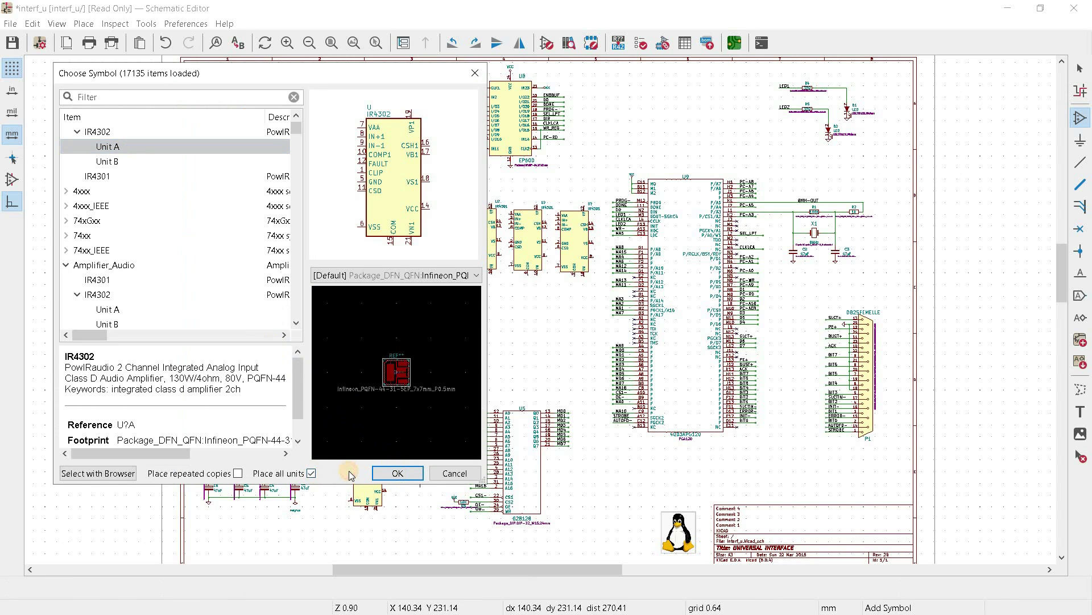
pyautogui.click(397, 472)
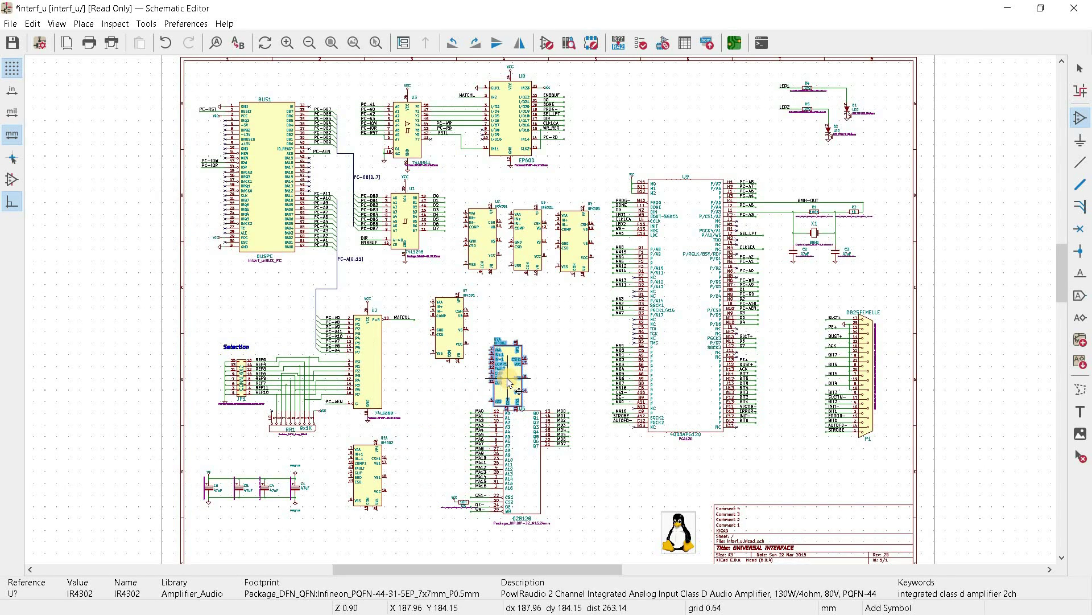
pyautogui.click(510, 368)
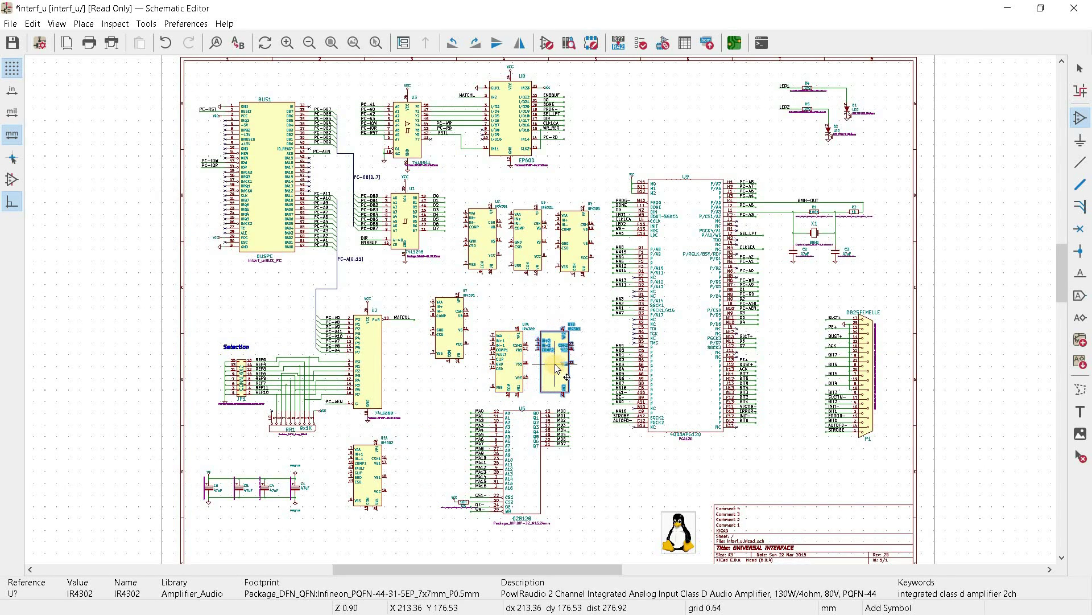
pyautogui.scroll(5, 561, 376)
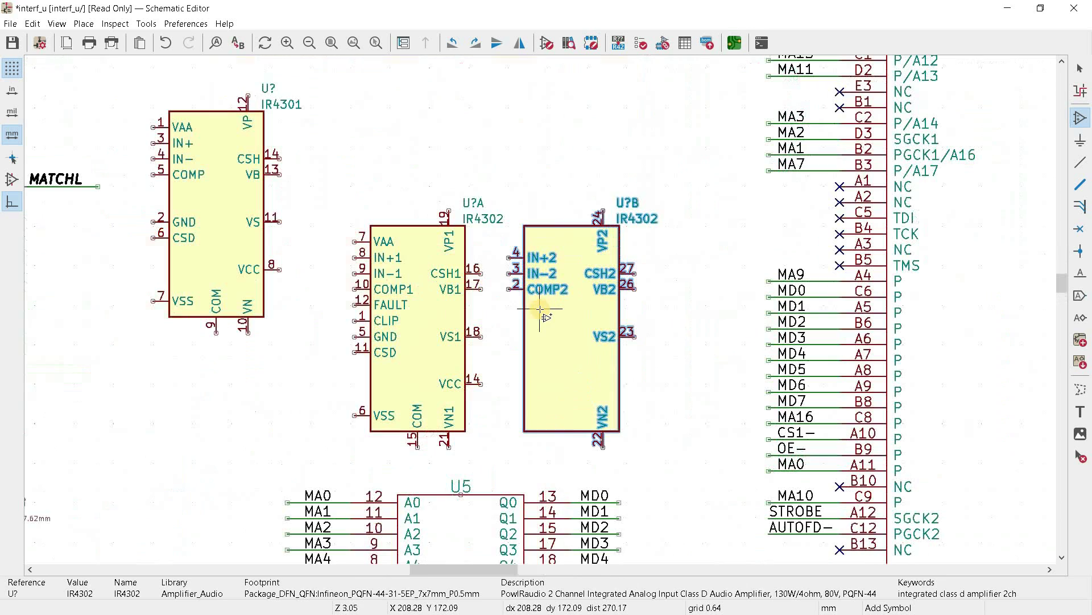
pyautogui.click(595, 338)
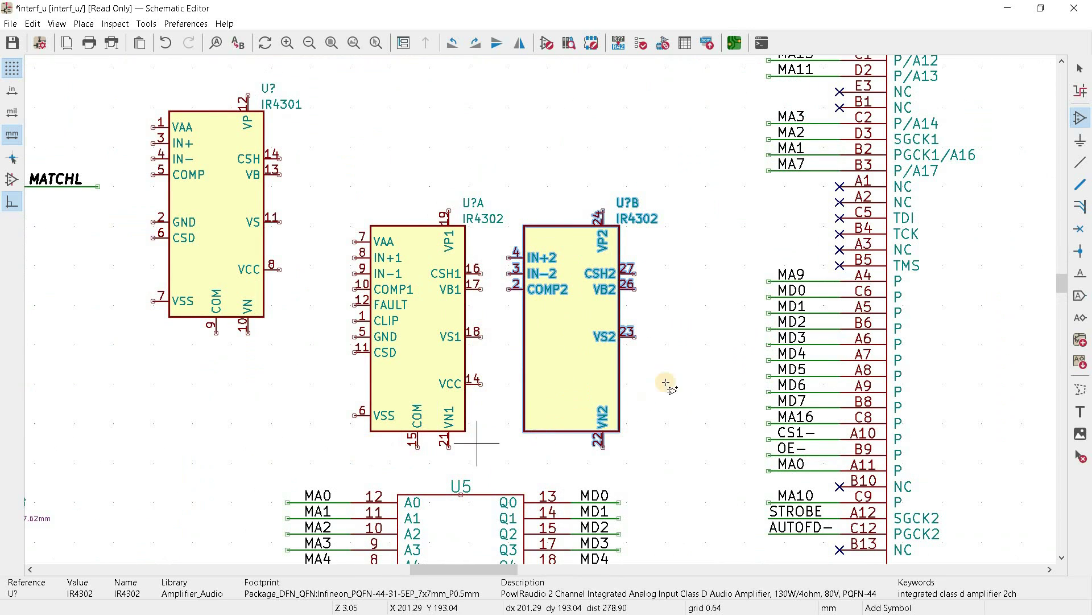
pyautogui.click(433, 397)
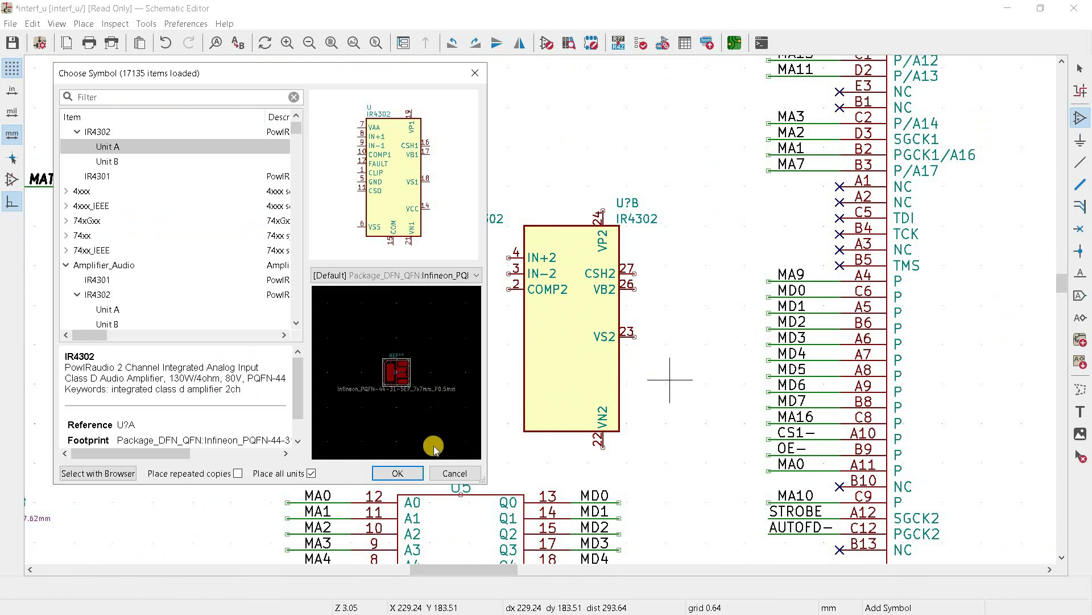
pyautogui.click(463, 473)
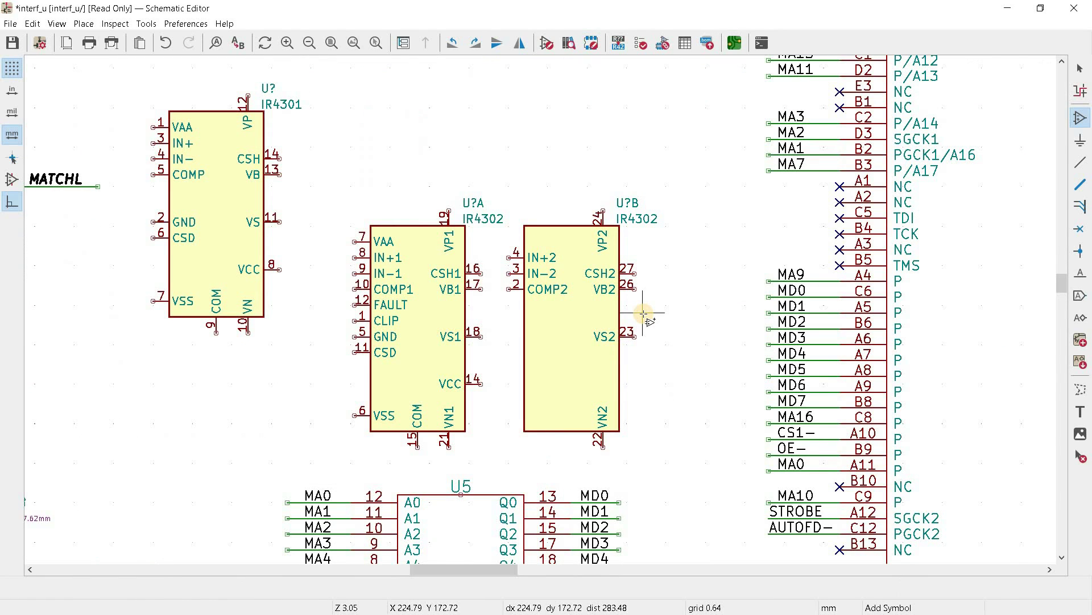
# Browse the power symbols in the interf_u_schlib library and leave the chooser without placing one
pyautogui.click(1083, 140)
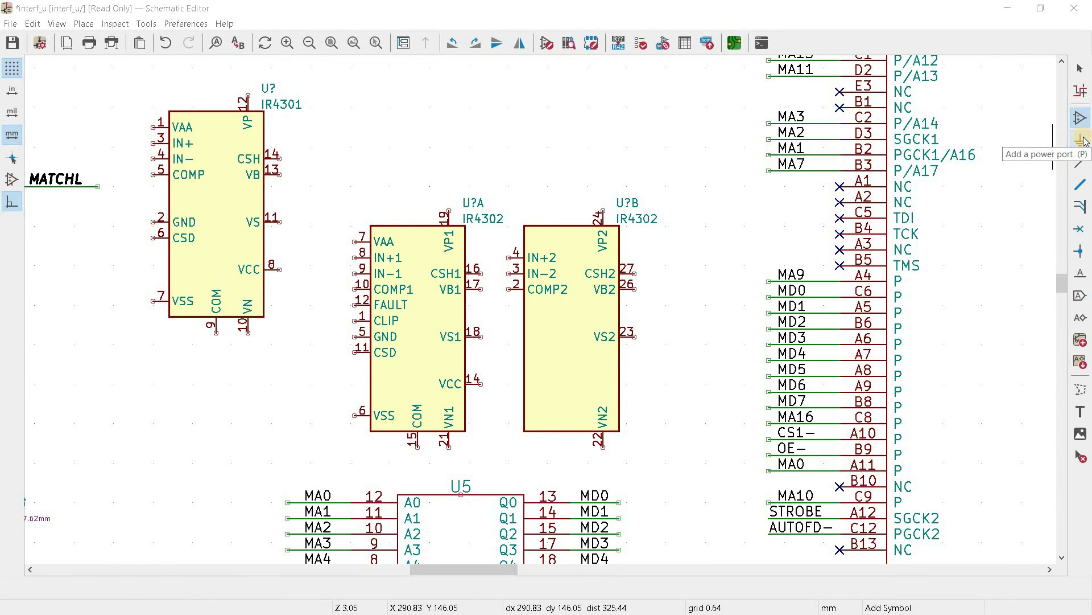
pyautogui.click(659, 226)
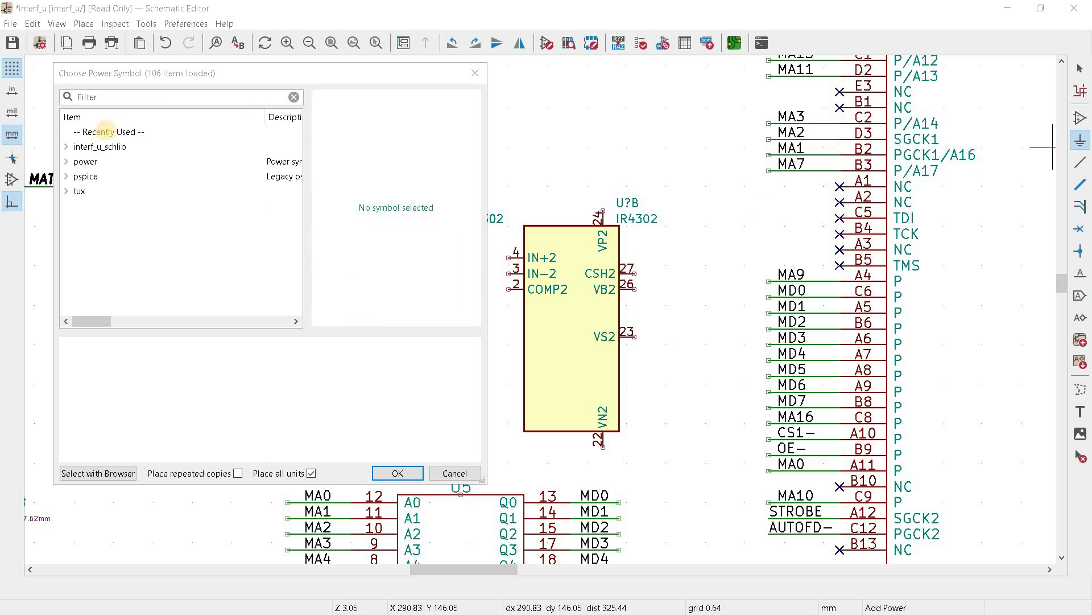
pyautogui.click(69, 145)
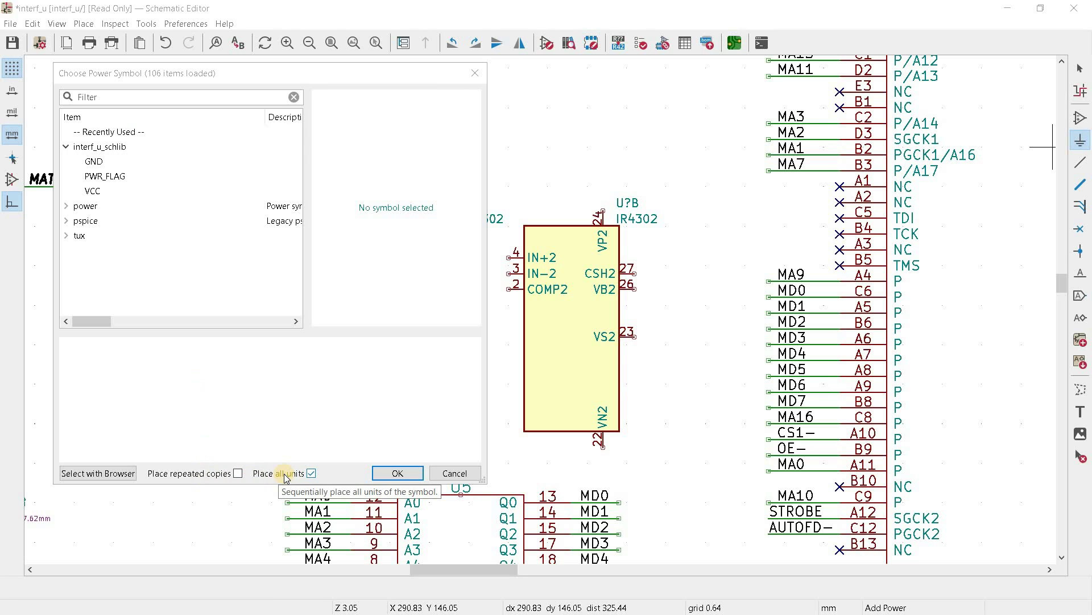
pyautogui.click(454, 473)
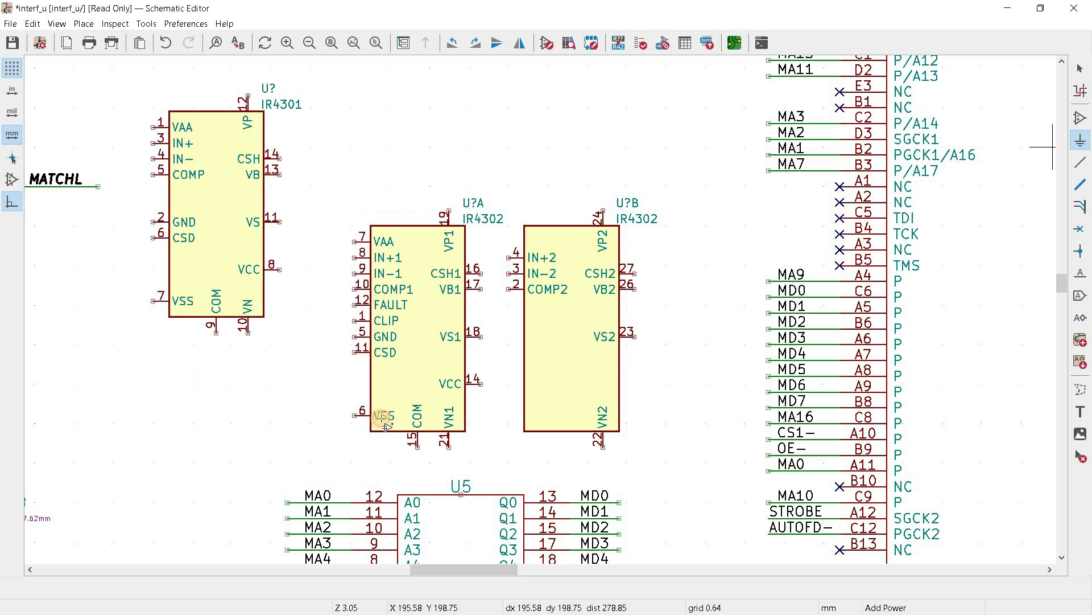
# Review the Schematic Setup pages for formatting, field name templates, violation severity, pin conflicts, net classes and text variables
pyautogui.click(40, 44)
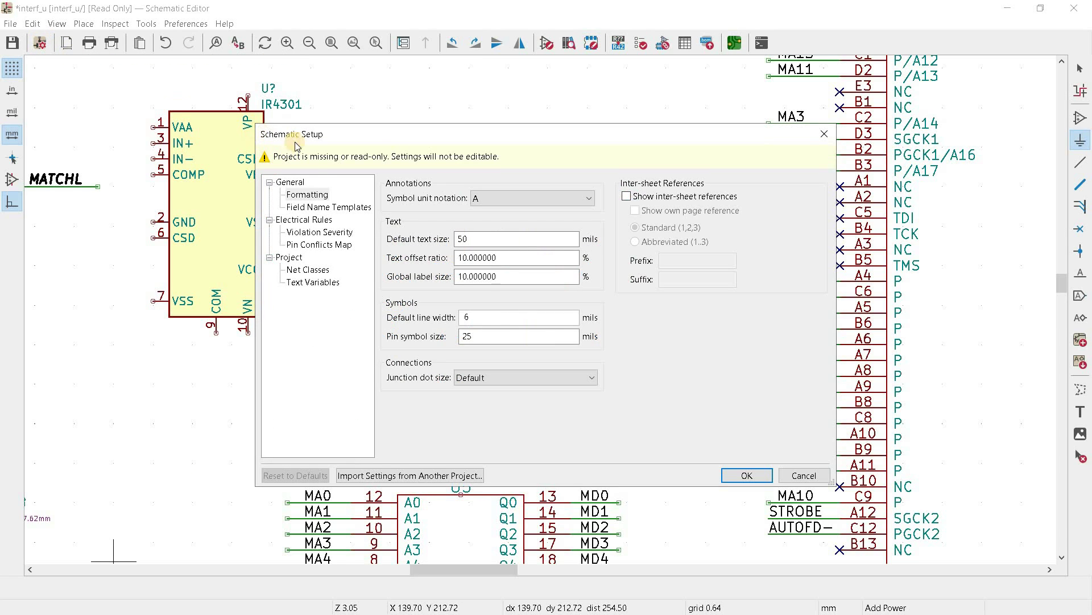
pyautogui.click(344, 208)
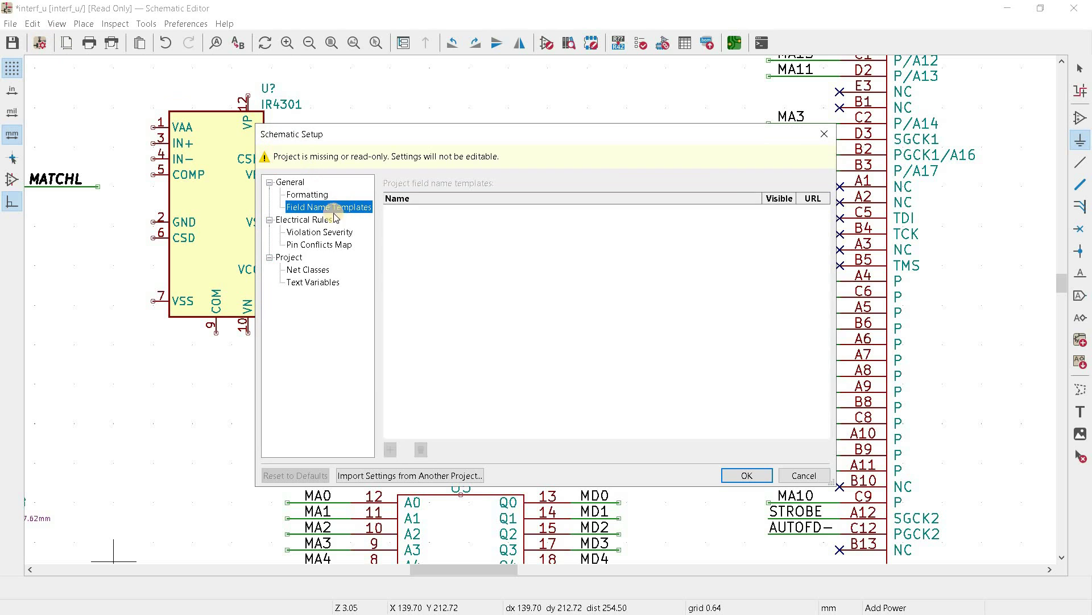
pyautogui.click(312, 232)
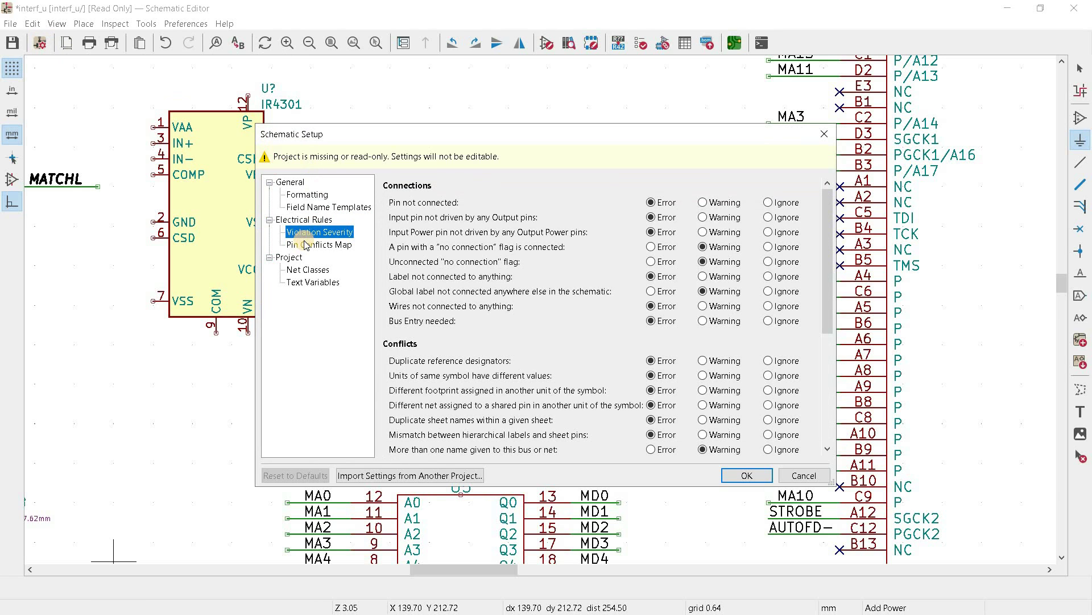
pyautogui.click(310, 245)
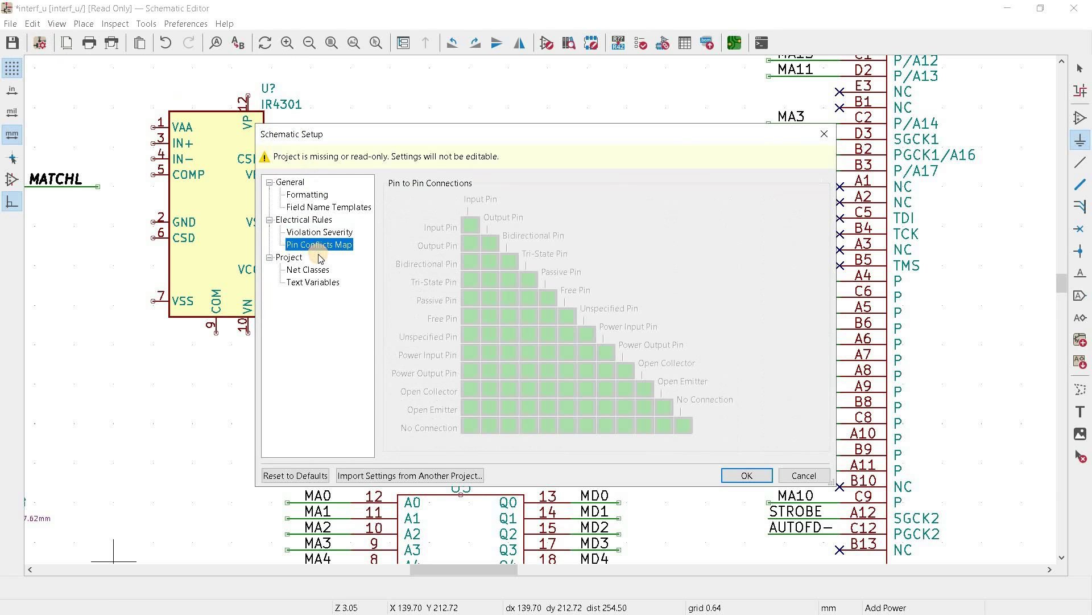
pyautogui.click(300, 272)
pyautogui.click(307, 283)
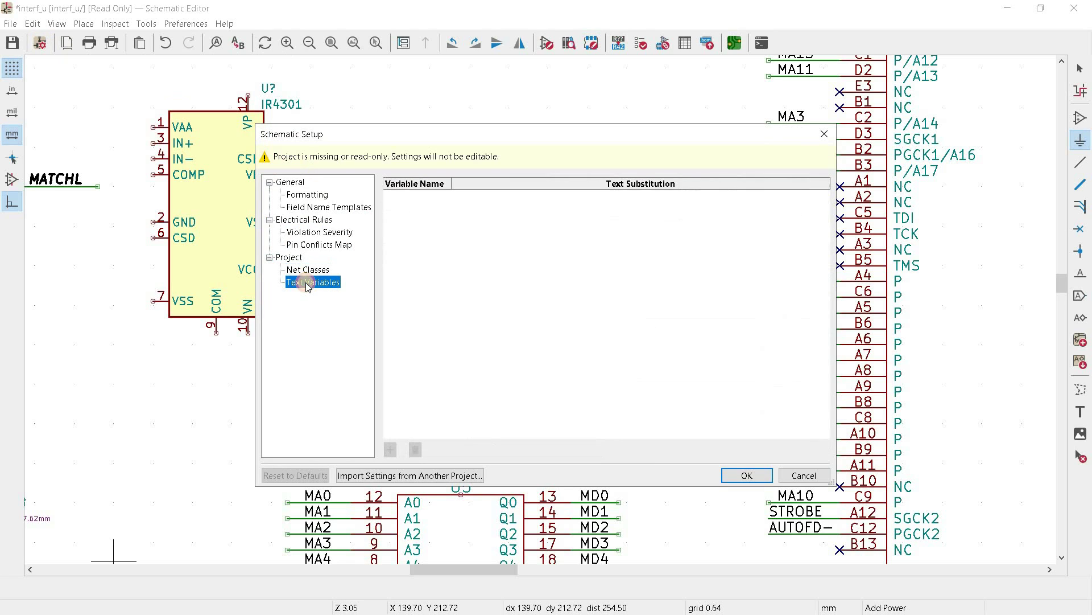
pyautogui.click(308, 195)
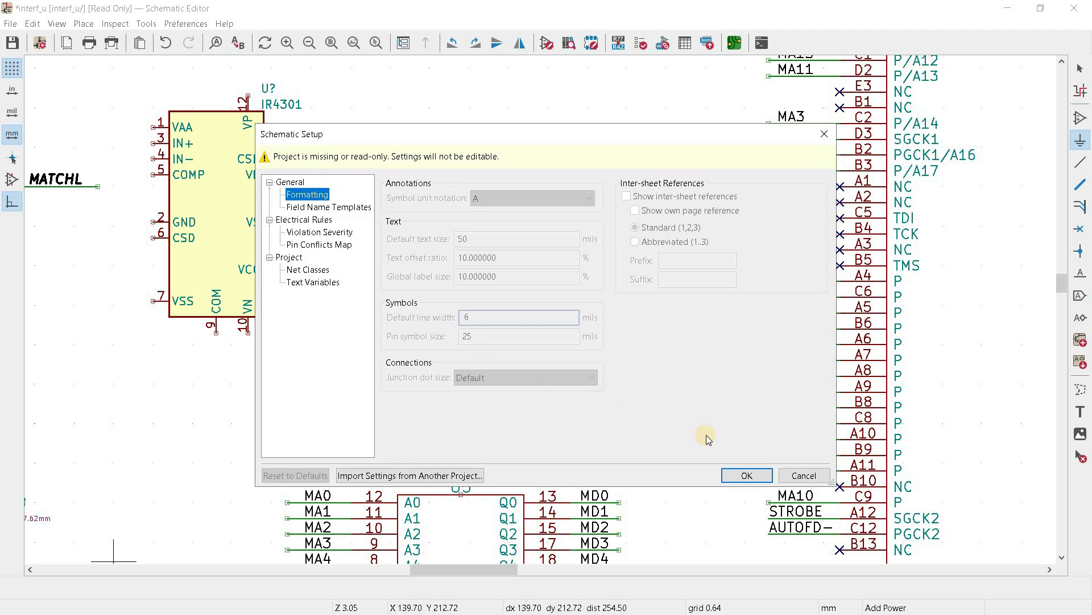
pyautogui.press('Escape')
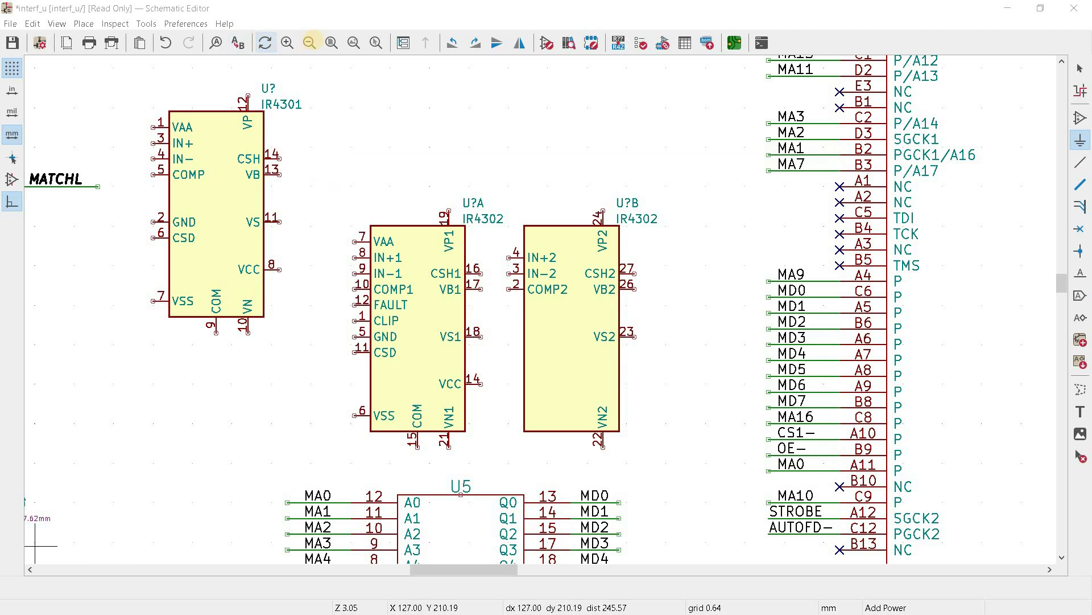
# Compare fitting the whole sheet in view with fitting only the schematic objects, ending on the objects
pyautogui.click(354, 43)
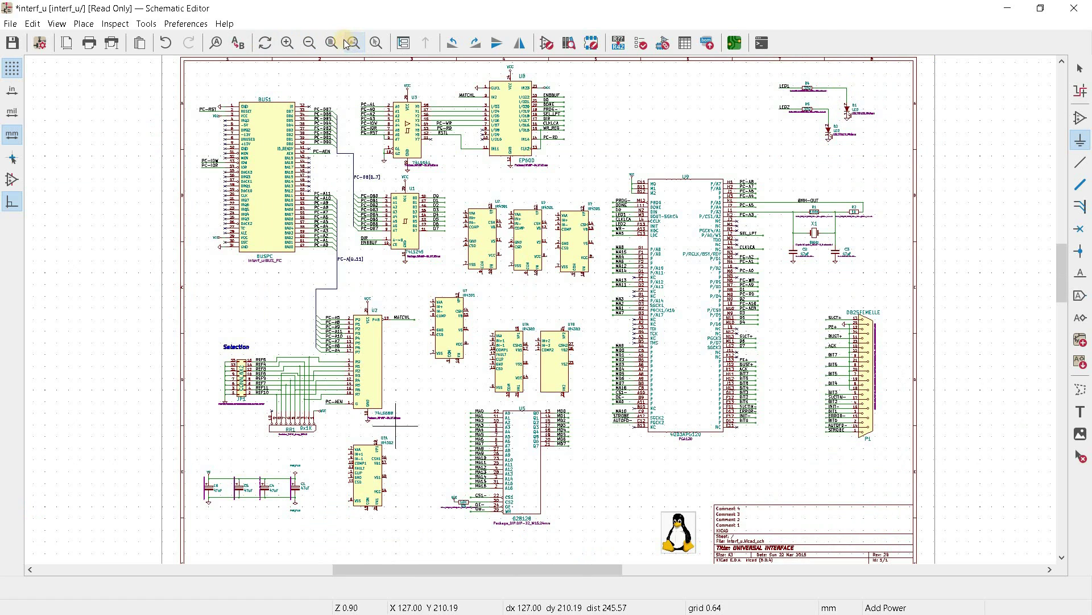
pyautogui.click(330, 43)
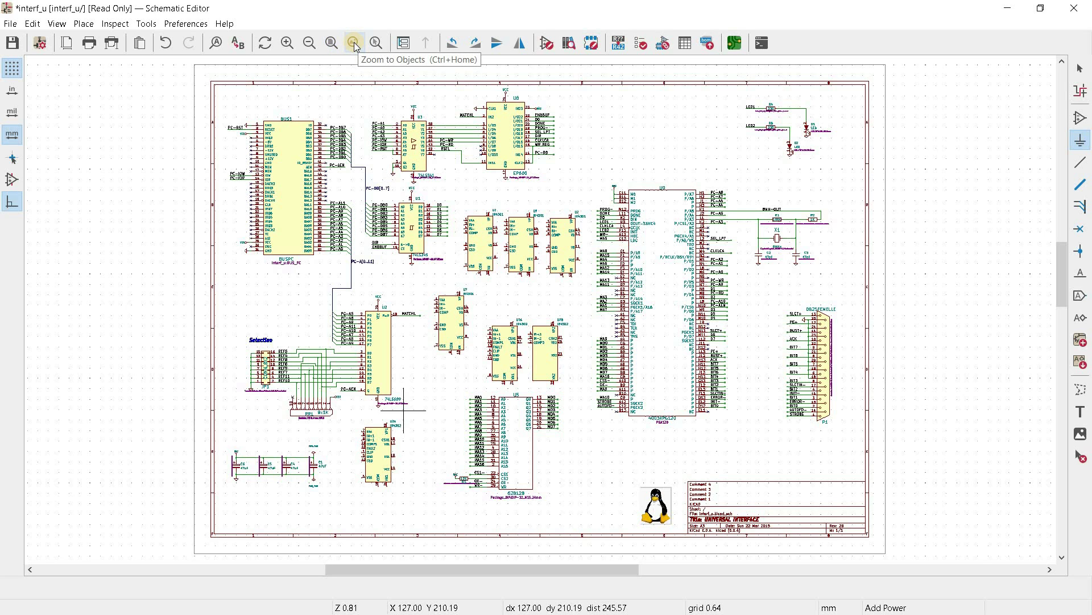
pyautogui.click(353, 43)
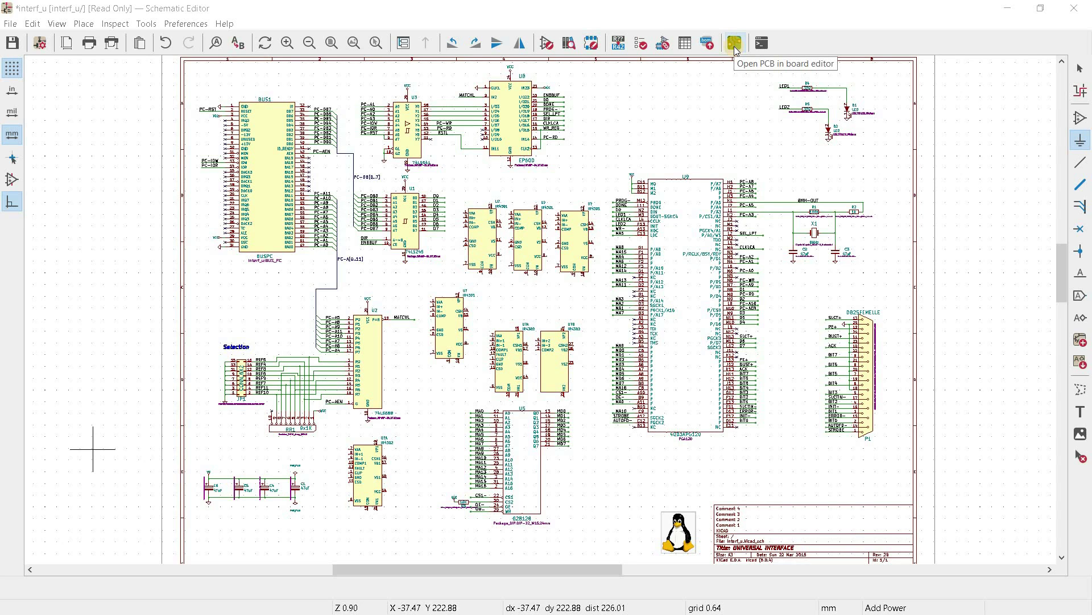
# Look at the KiPython scripting console and close it again
pyautogui.click(763, 43)
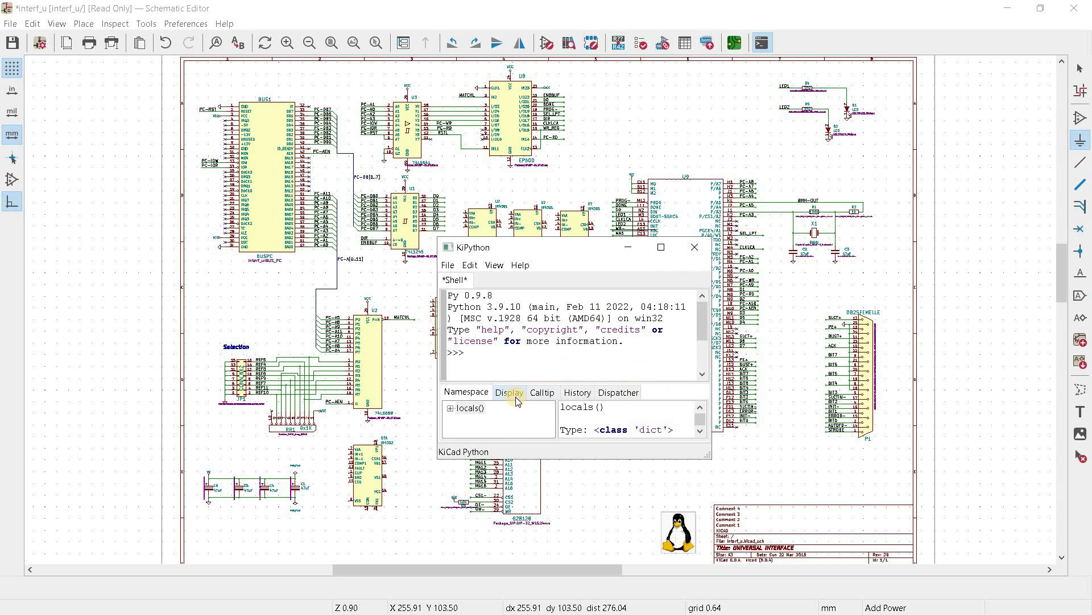
pyautogui.click(695, 248)
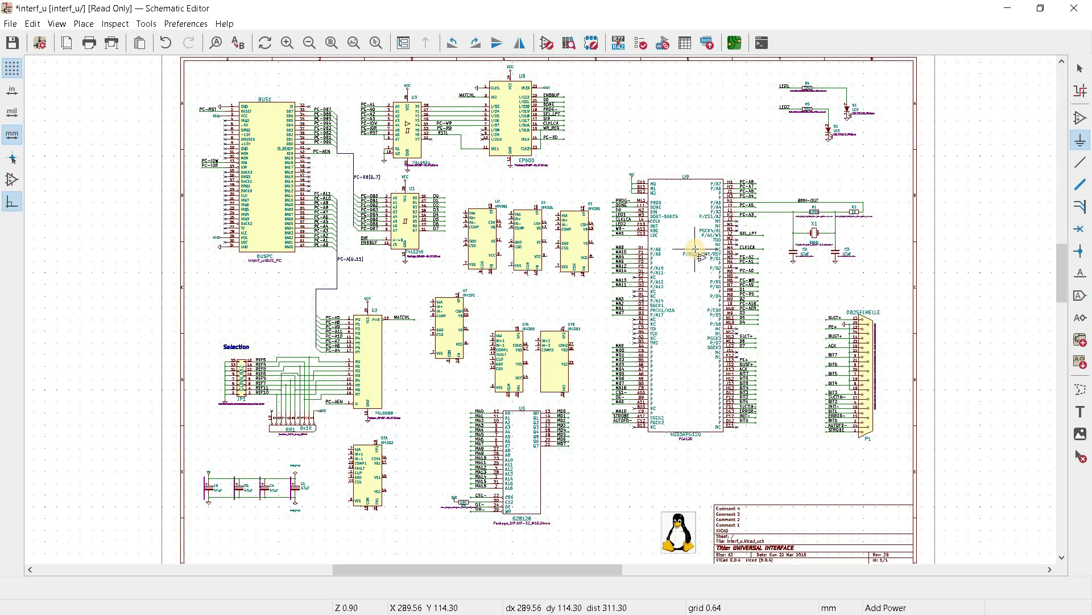
# Examine the Edit Text & Graphics Properties options, including the orientation choices, and close the dialog without applying anything
pyautogui.click(7, 24)
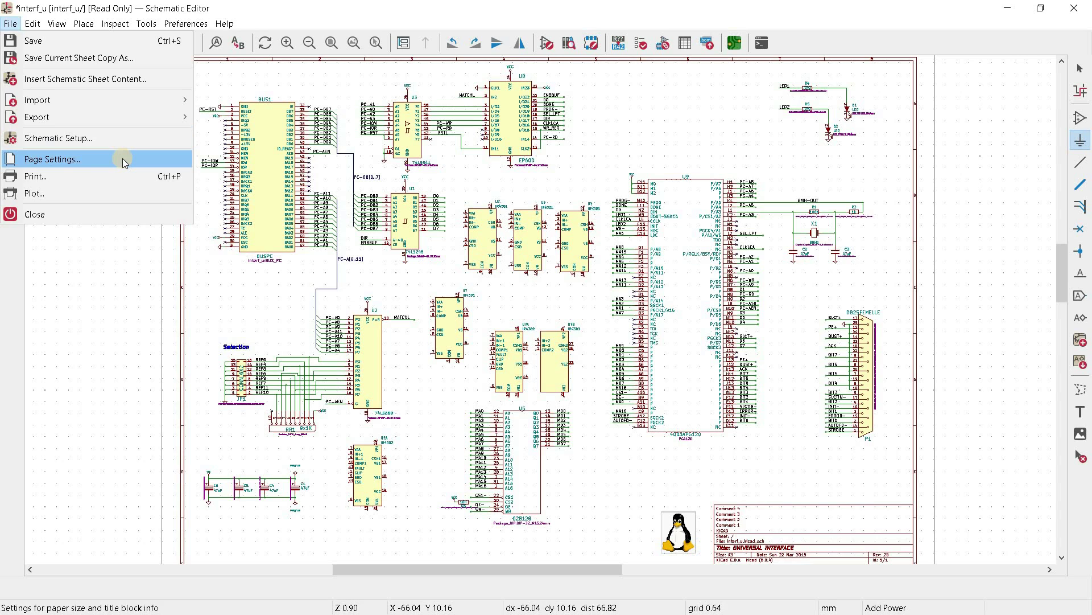
pyautogui.moveTo(32, 24)
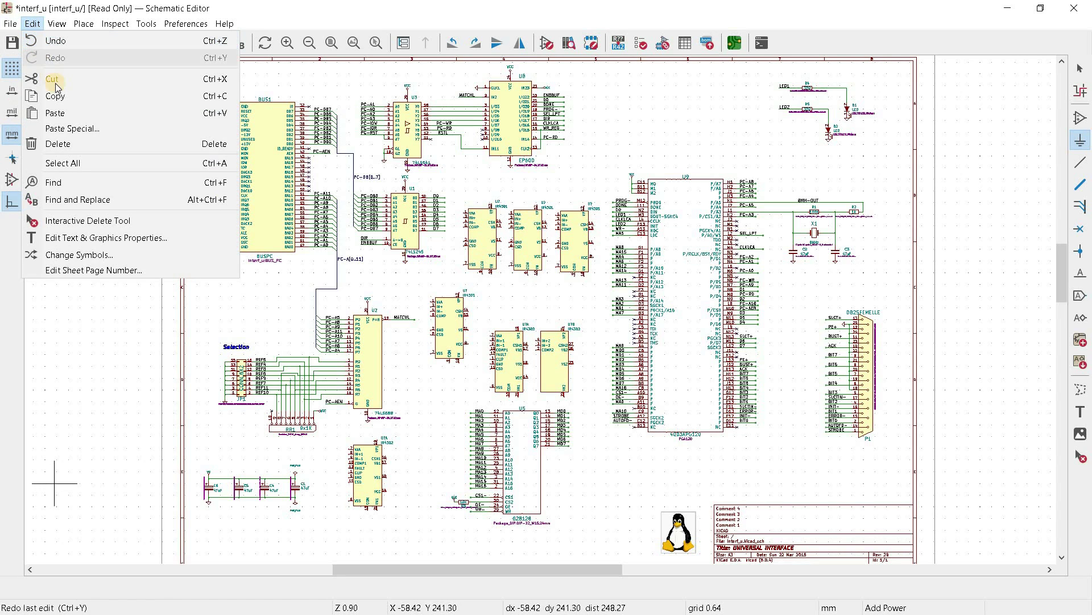
pyautogui.click(164, 243)
pyautogui.click(239, 313)
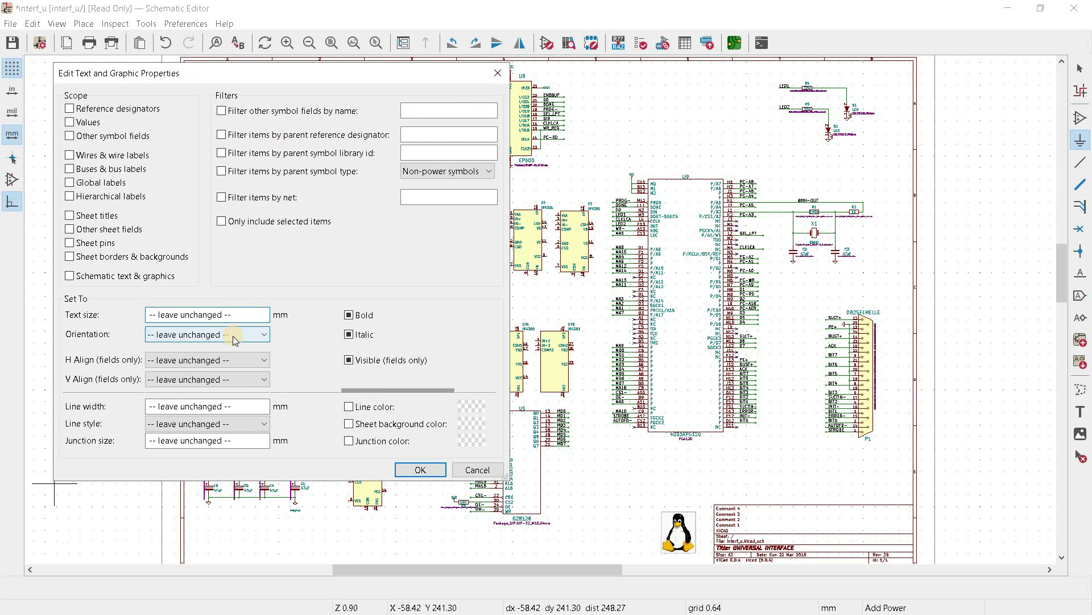
pyautogui.click(234, 336)
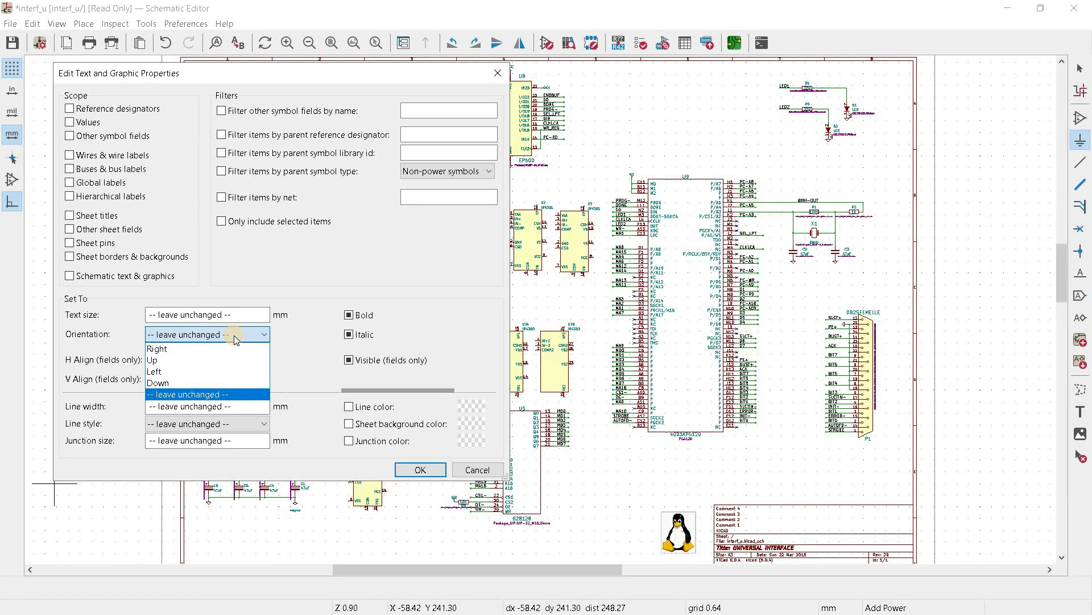
pyautogui.click(311, 350)
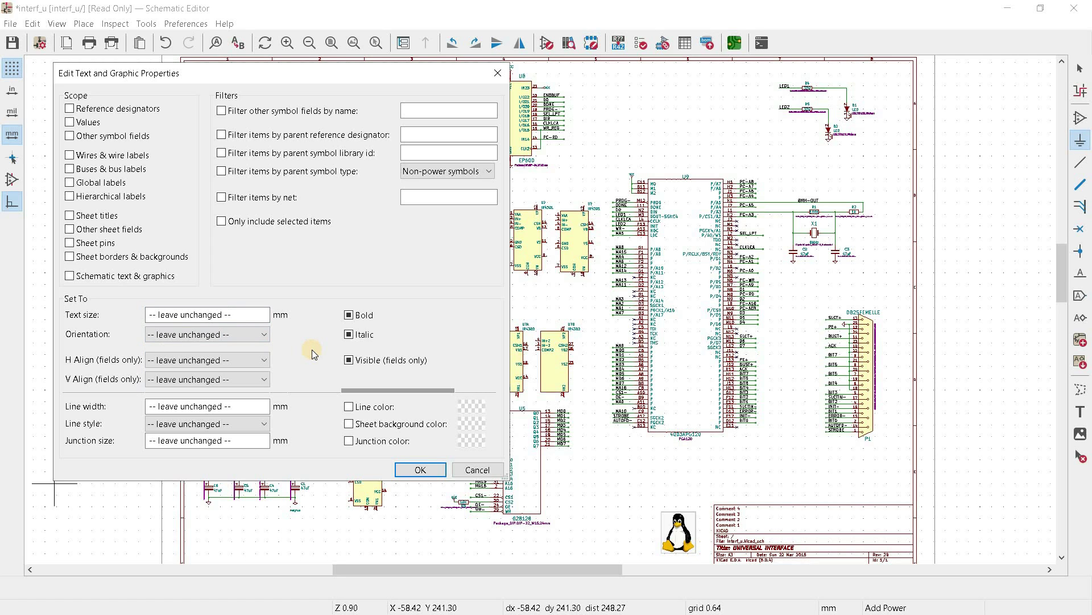
pyautogui.press('Escape')
pyautogui.click(57, 23)
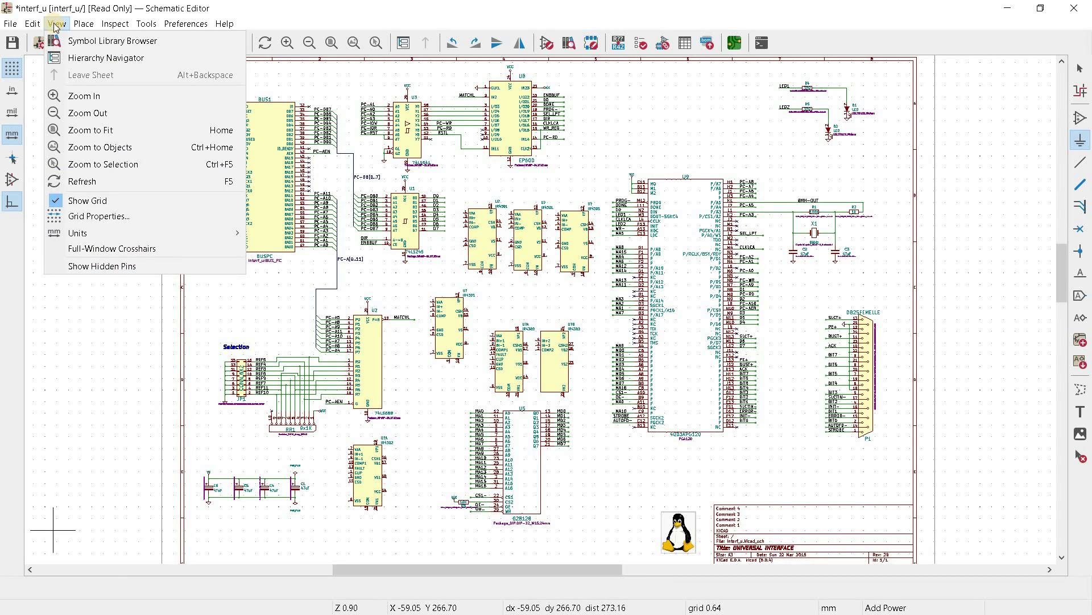
pyautogui.moveTo(80, 27)
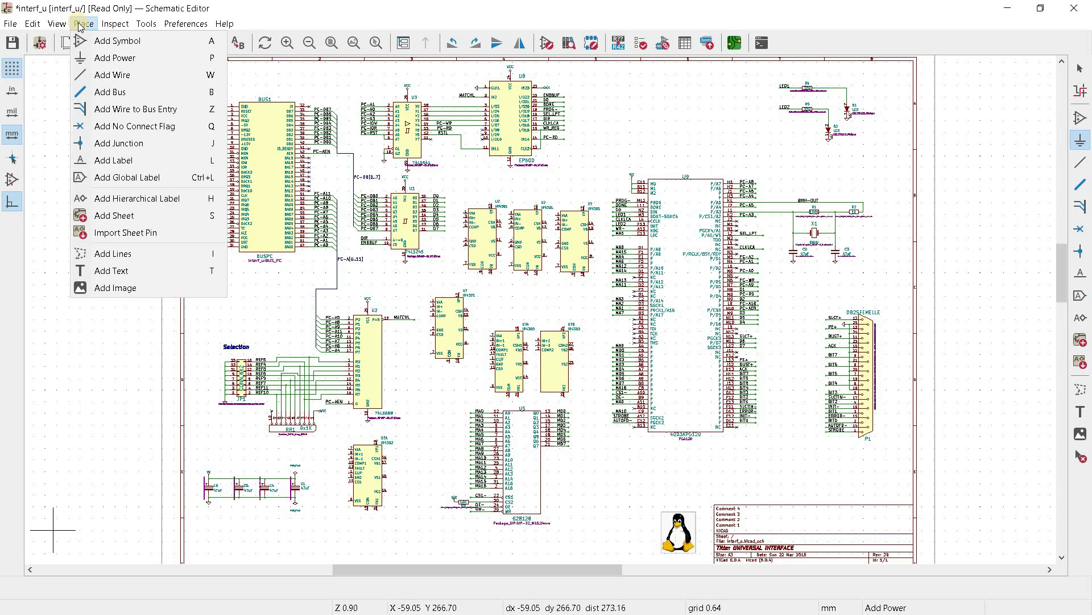
pyautogui.moveTo(115, 24)
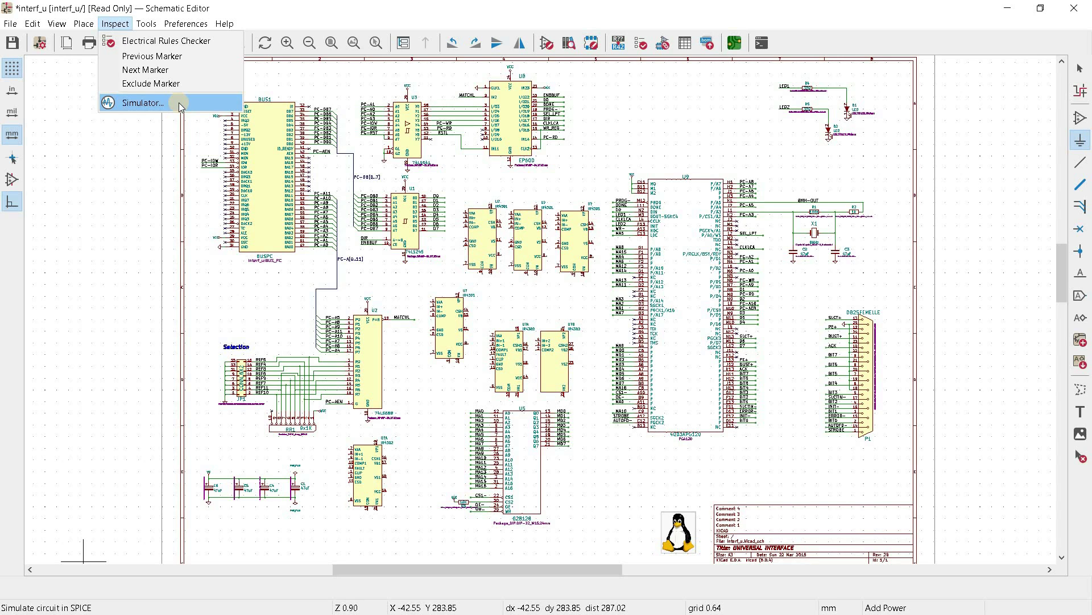
pyautogui.click(146, 23)
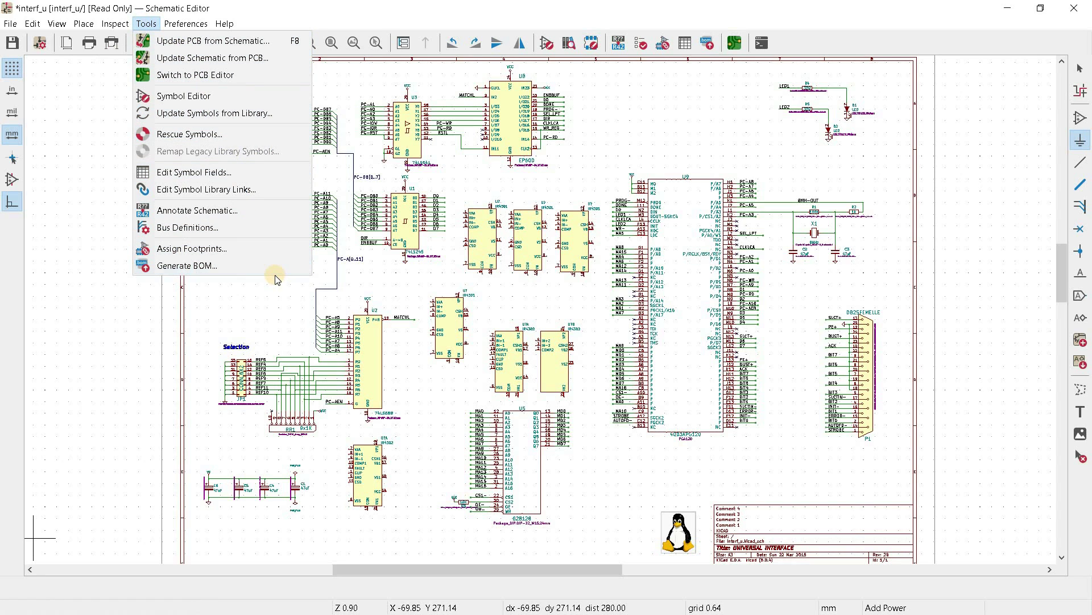
pyautogui.click(185, 24)
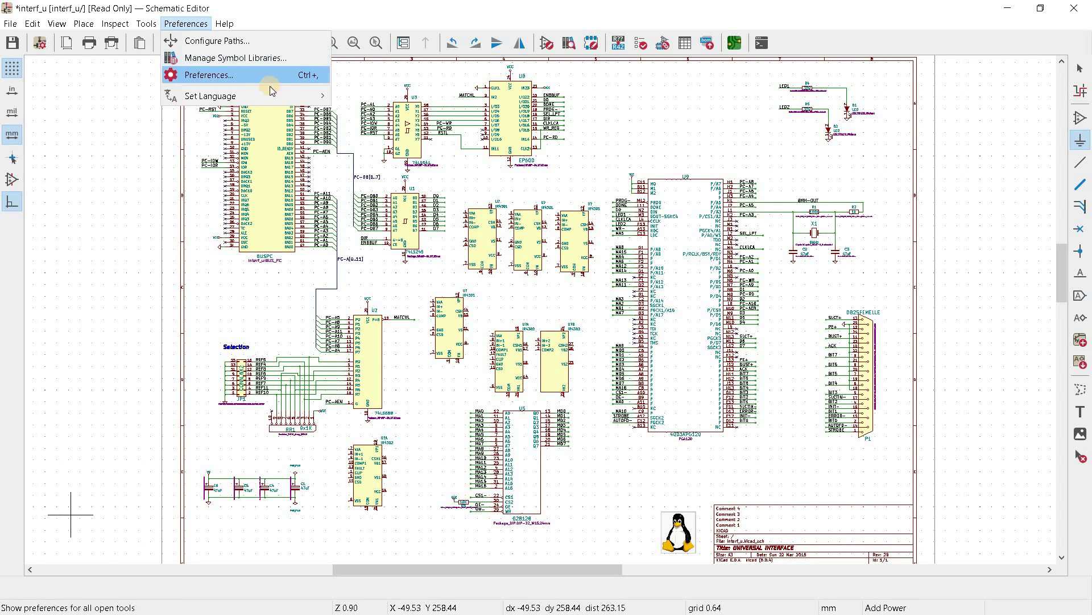
# Look through the interface language choices and help commands, and open the About KiCad information
pyautogui.moveTo(295, 99)
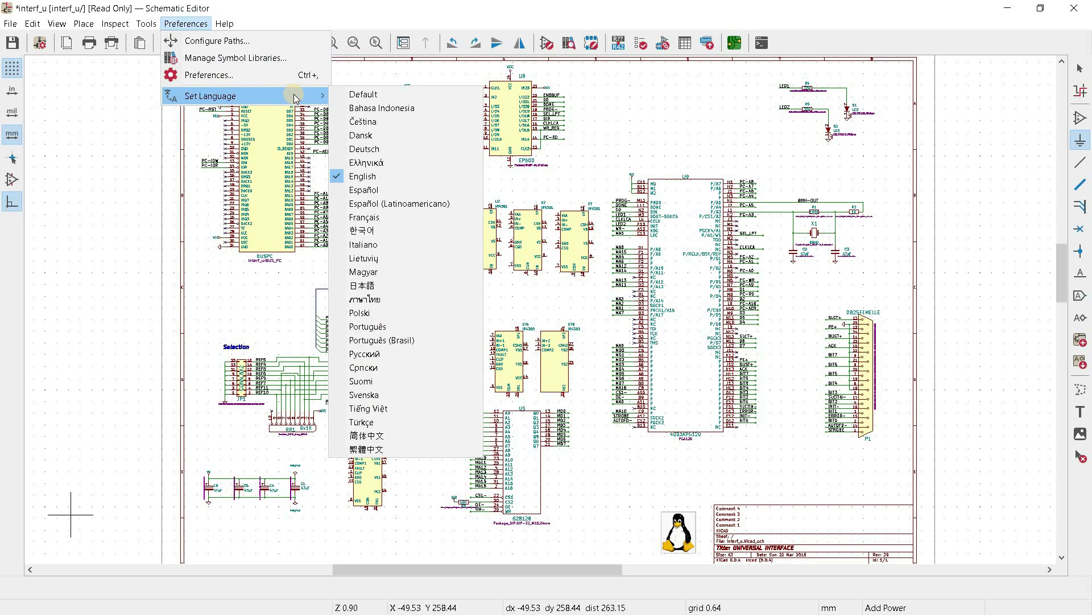
pyautogui.click(224, 23)
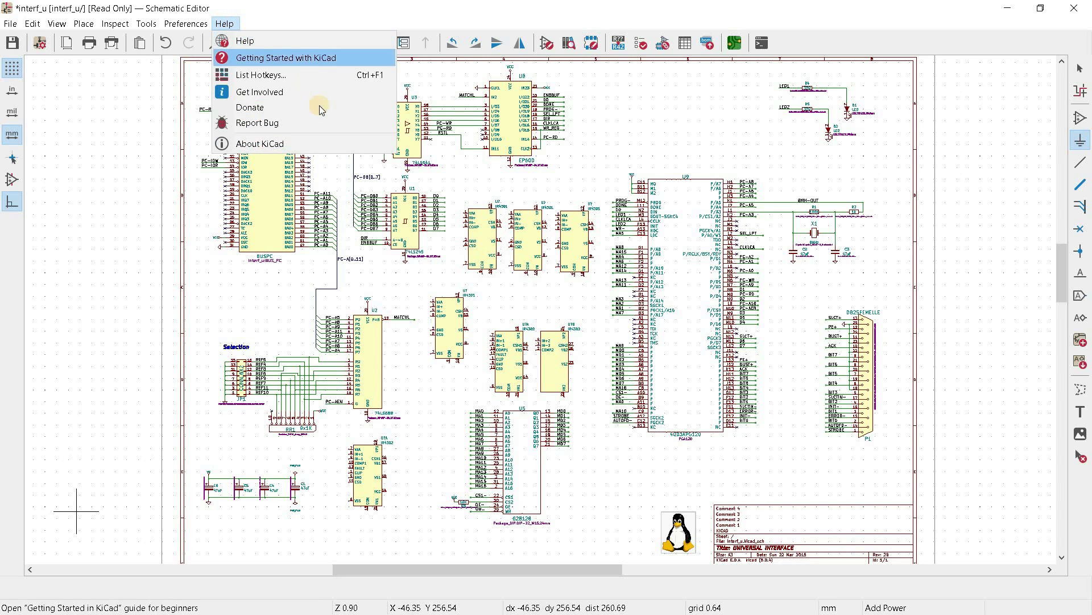
pyautogui.click(335, 146)
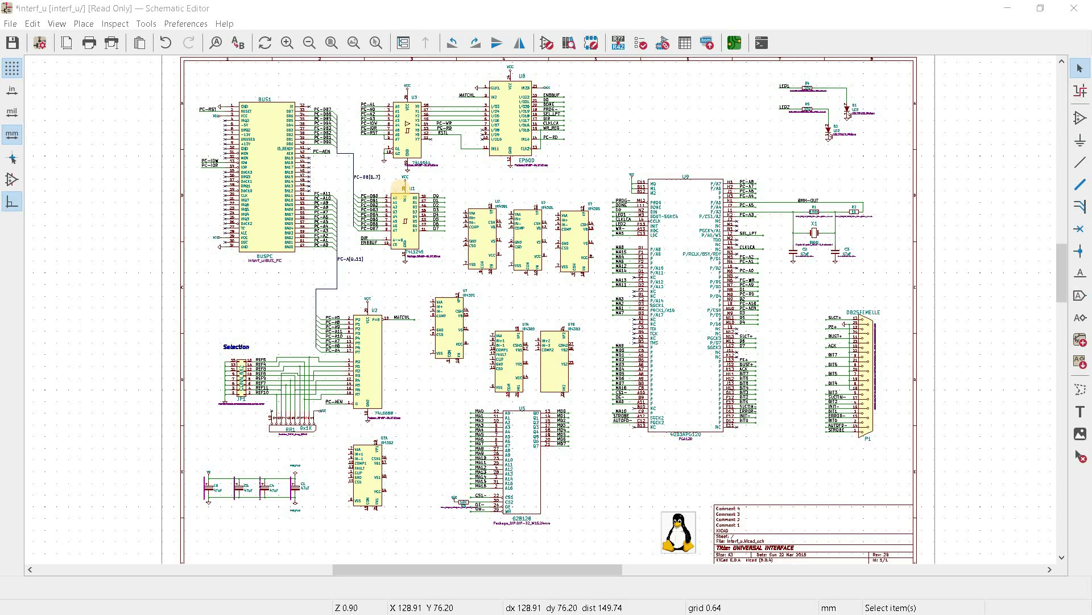
# Examine the commands available for the 74LS245 symbol U1 and open its Paste Special options
pyautogui.rightClick(407, 211)
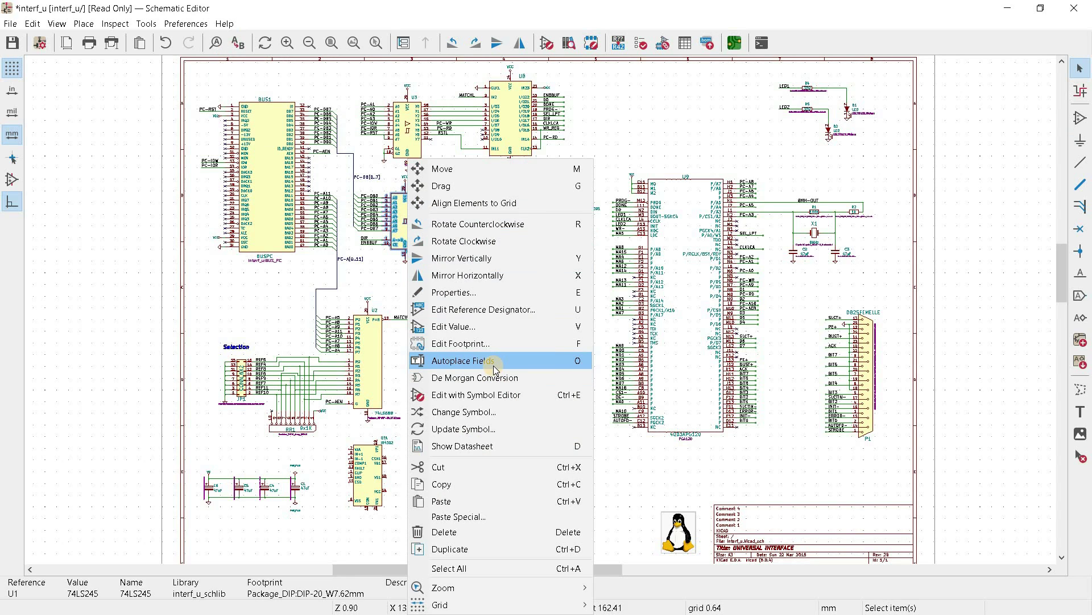
pyautogui.click(510, 516)
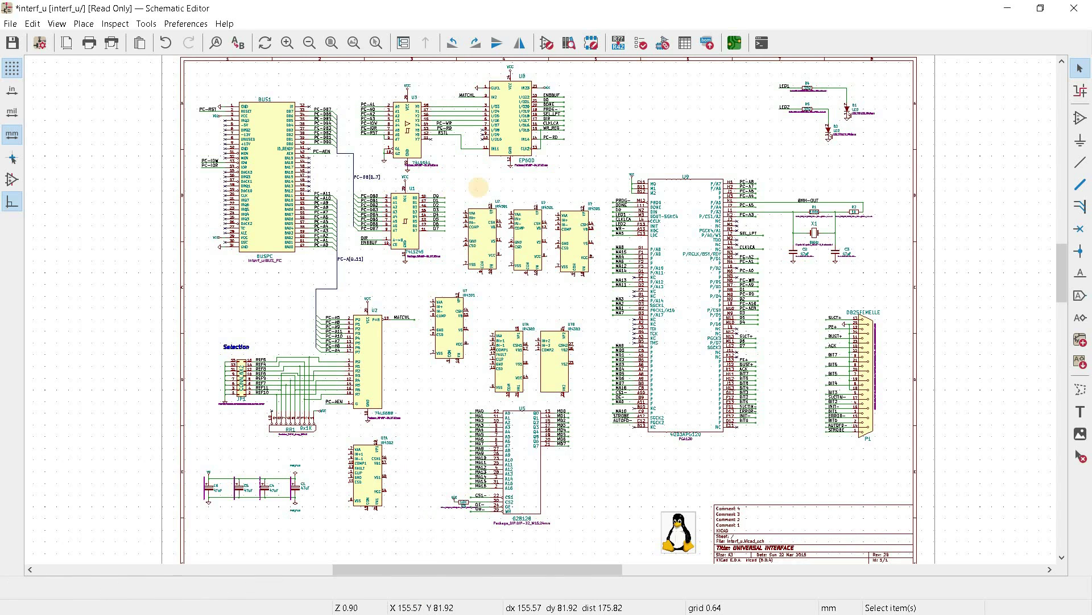
# Copy the 74LS541 and EP600 symbols near the sheet's upper edge together with their connected wiring and labels
pyautogui.moveTo(575, 66); pyautogui.dragTo(354, 177)
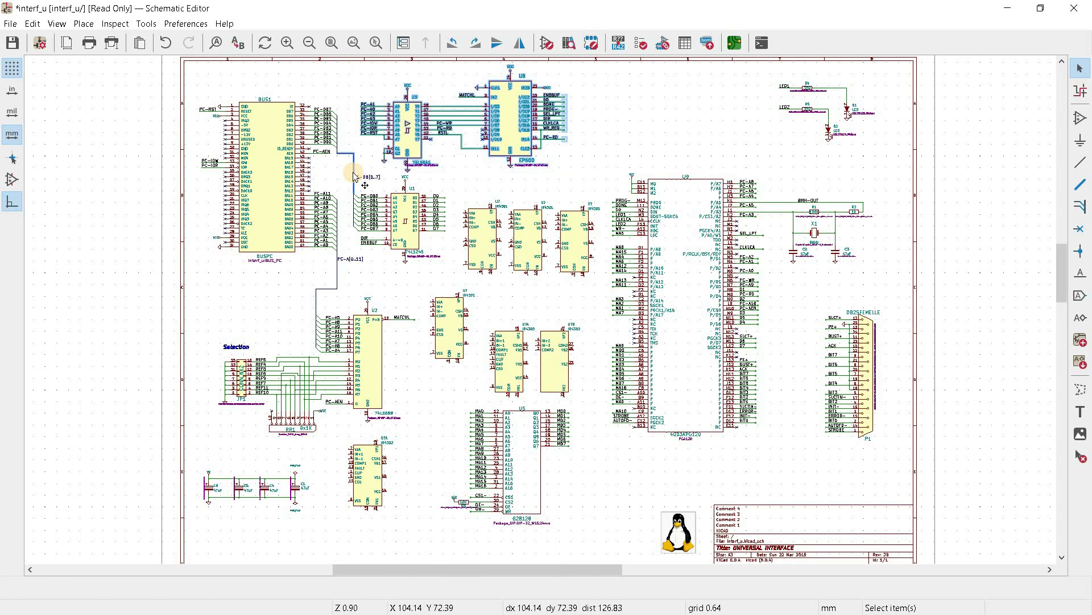
pyautogui.rightClick(354, 175)
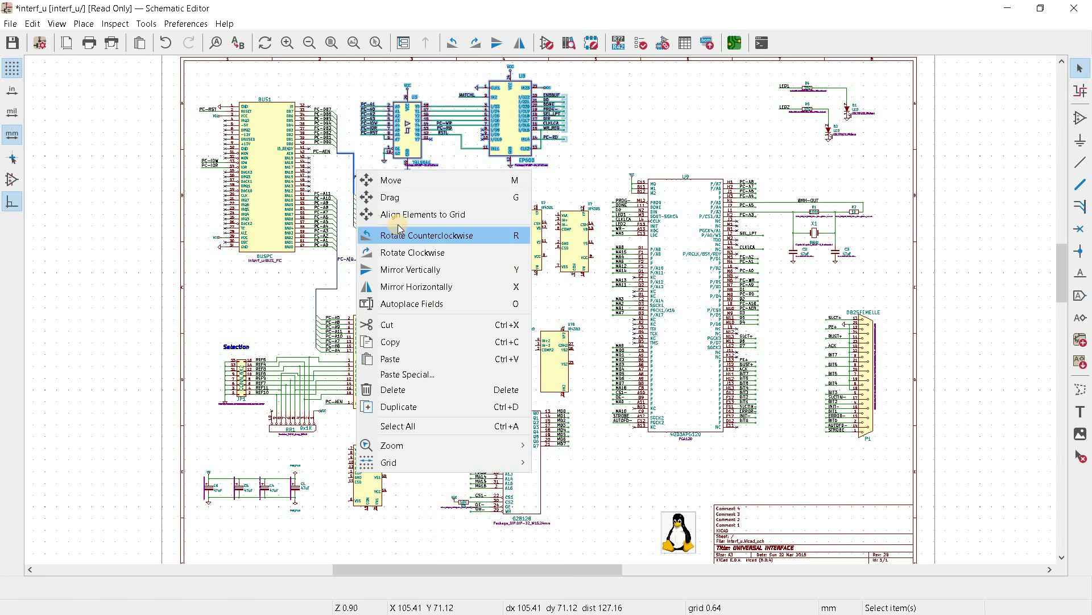
pyautogui.click(435, 340)
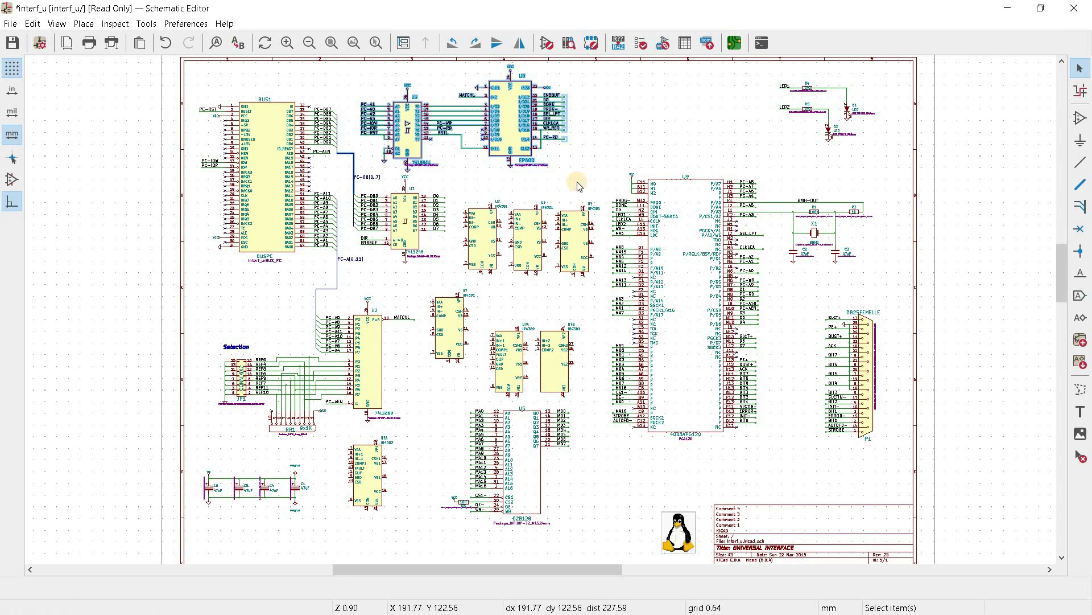
# Paste the copied circuit using Paste Special with reference designators cleared on all pasted symbols, placing it beside the sheet's right border
pyautogui.rightClick(602, 156)
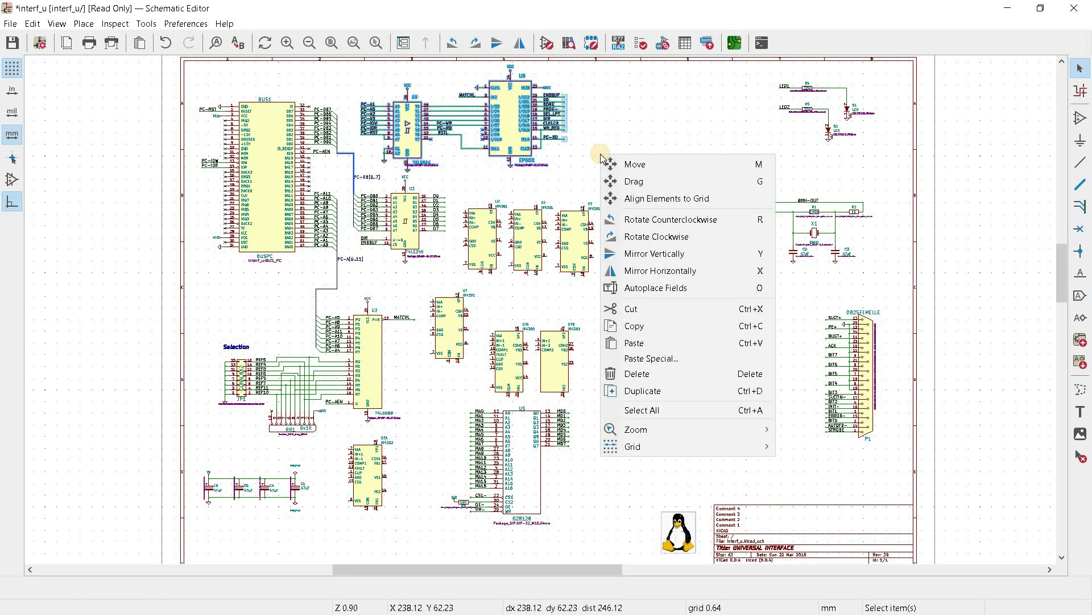
pyautogui.click(684, 357)
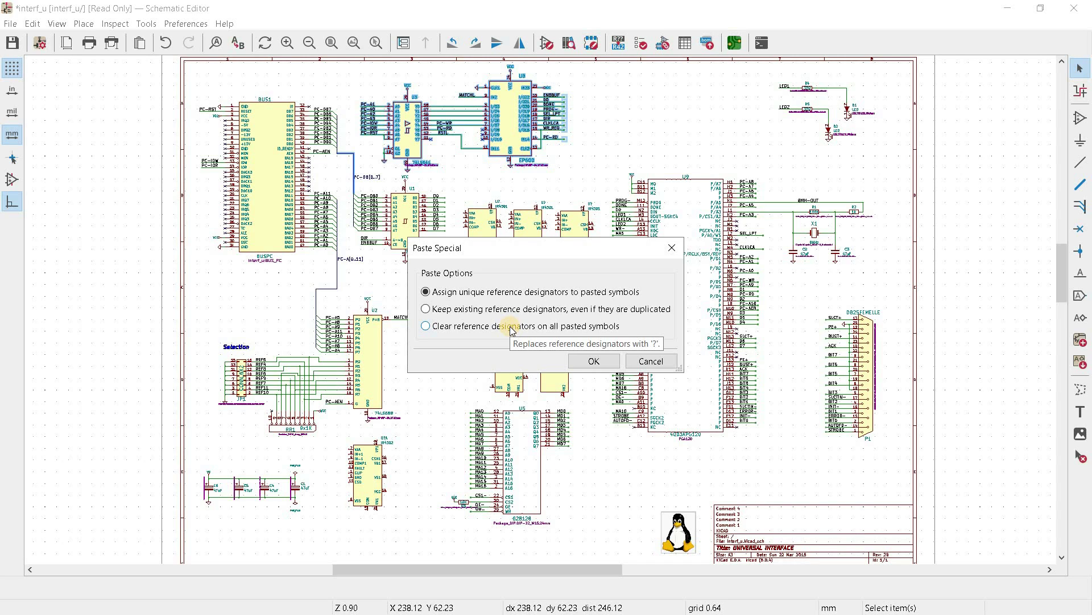
pyautogui.click(558, 327)
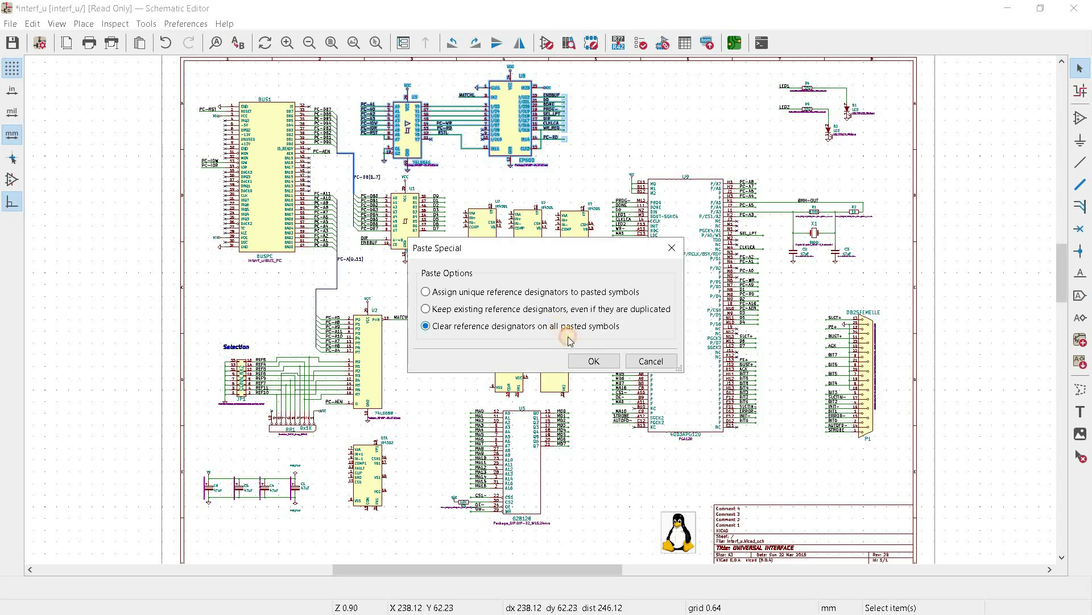
pyautogui.click(595, 362)
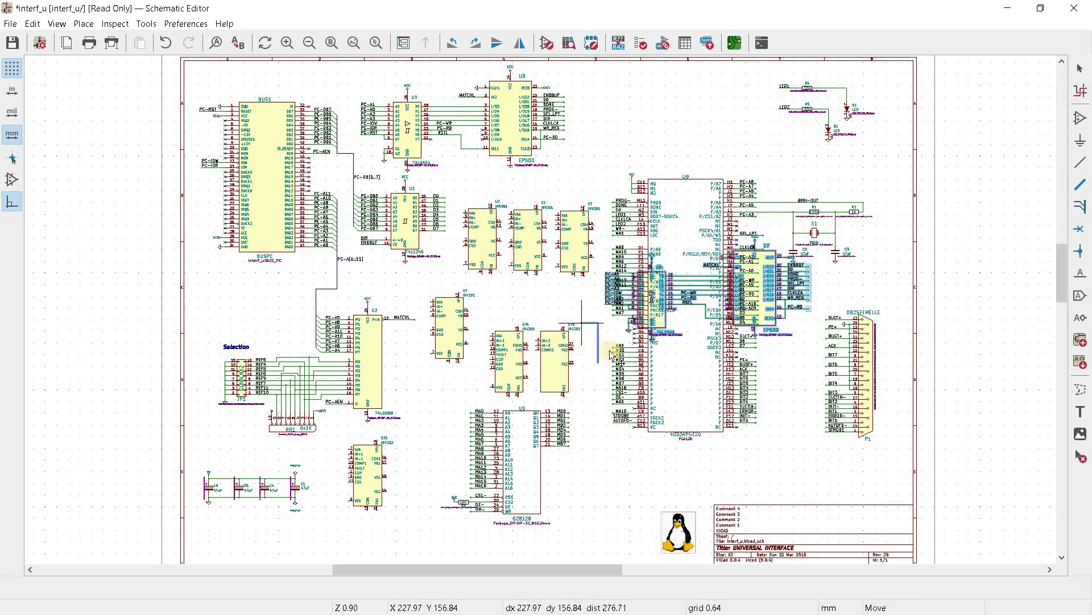
pyautogui.scroll(2, 581, 353)
pyautogui.scroll(-2, 541, 308)
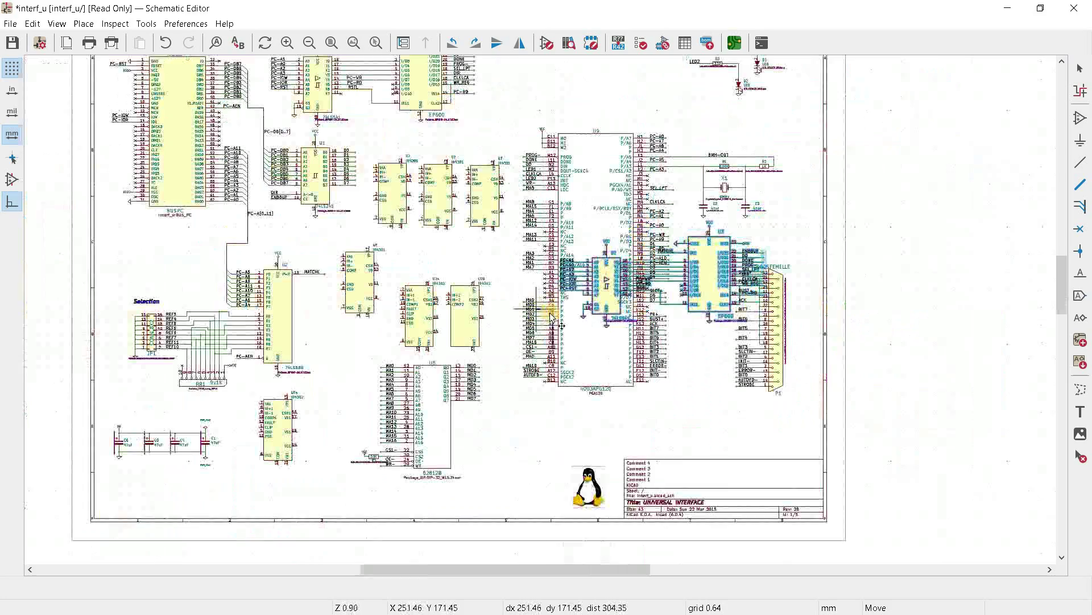
pyautogui.click(952, 208)
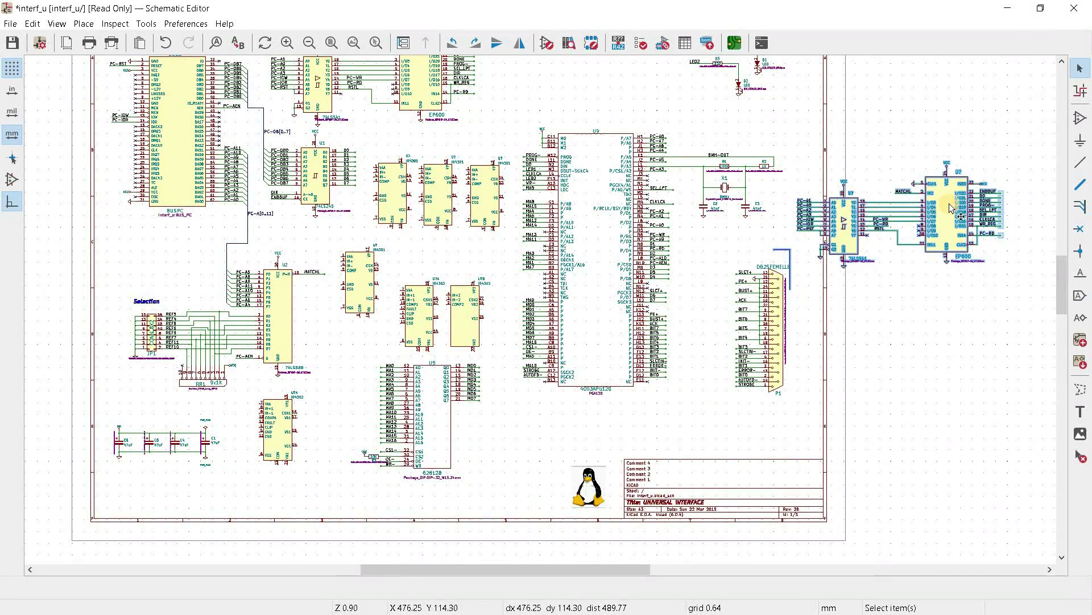
# Inspect the reference designators on the pasted 74LS541 and EP600 symbols, clear the selection and fit all schematic objects in view
pyautogui.scroll(5, 951, 208)
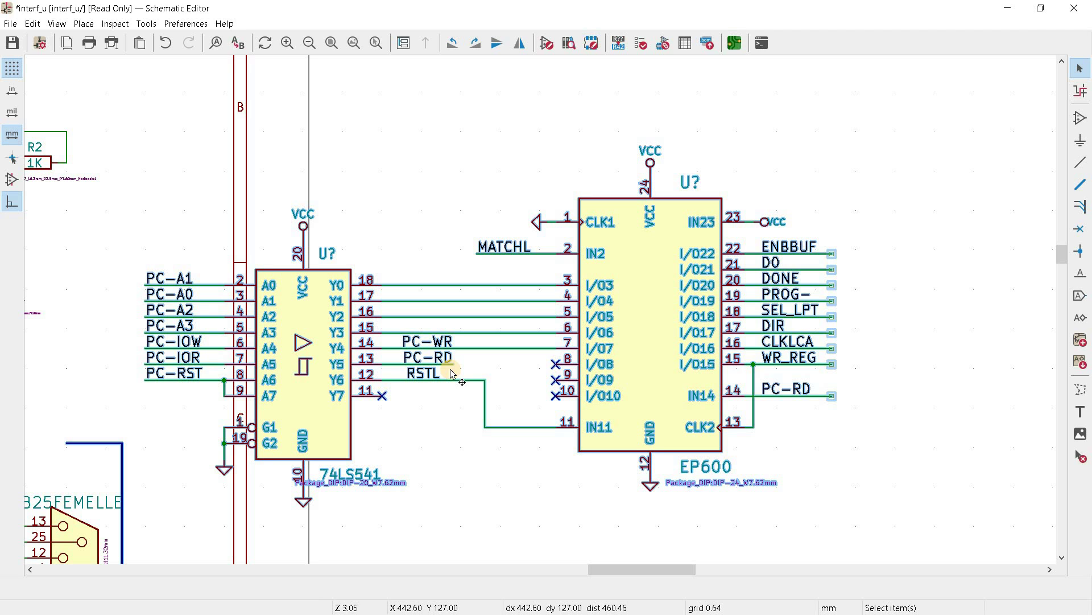
pyautogui.click(390, 206)
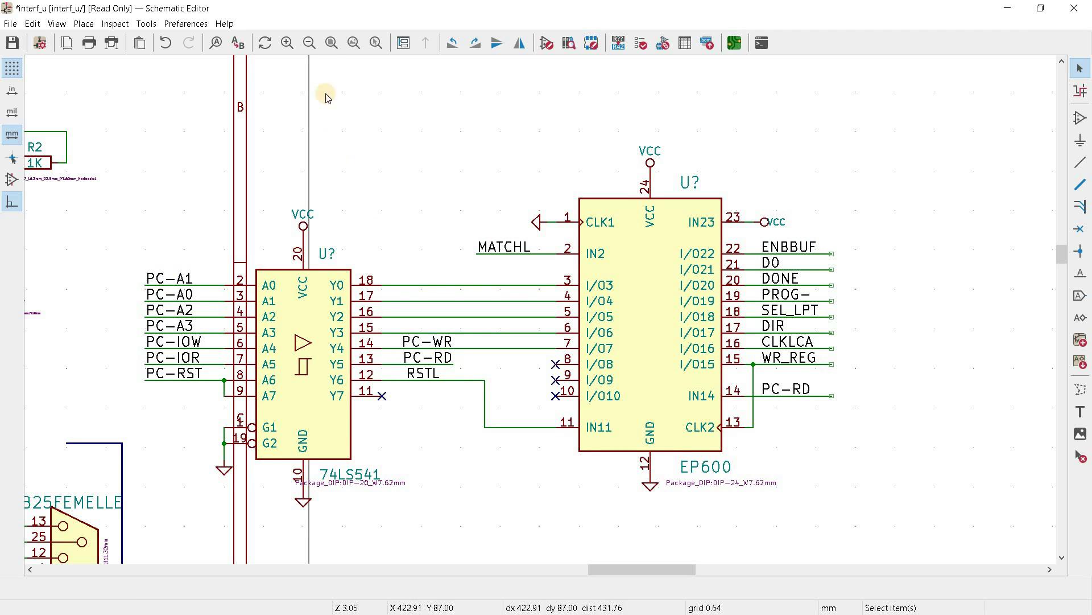
pyautogui.click(354, 43)
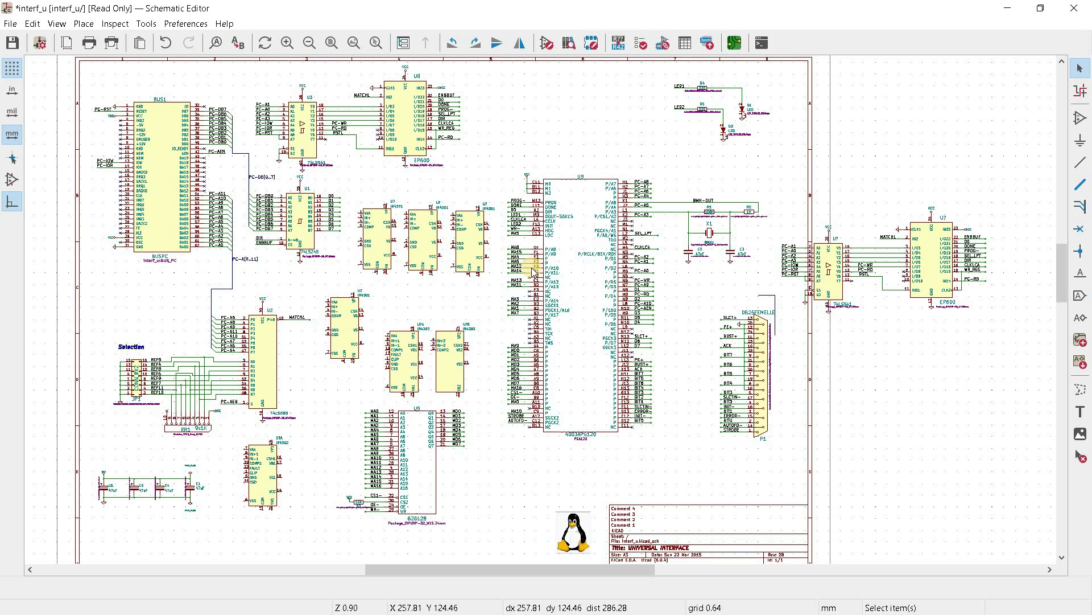
# Open the About KiCad information and view its version details
pyautogui.click(224, 23)
pyautogui.click(290, 144)
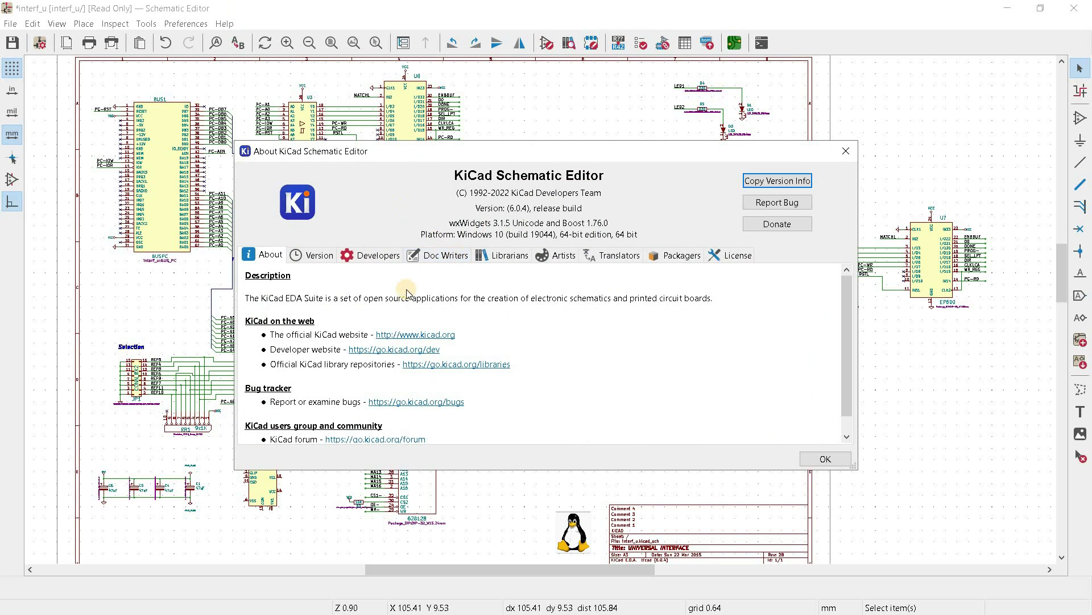
pyautogui.click(311, 259)
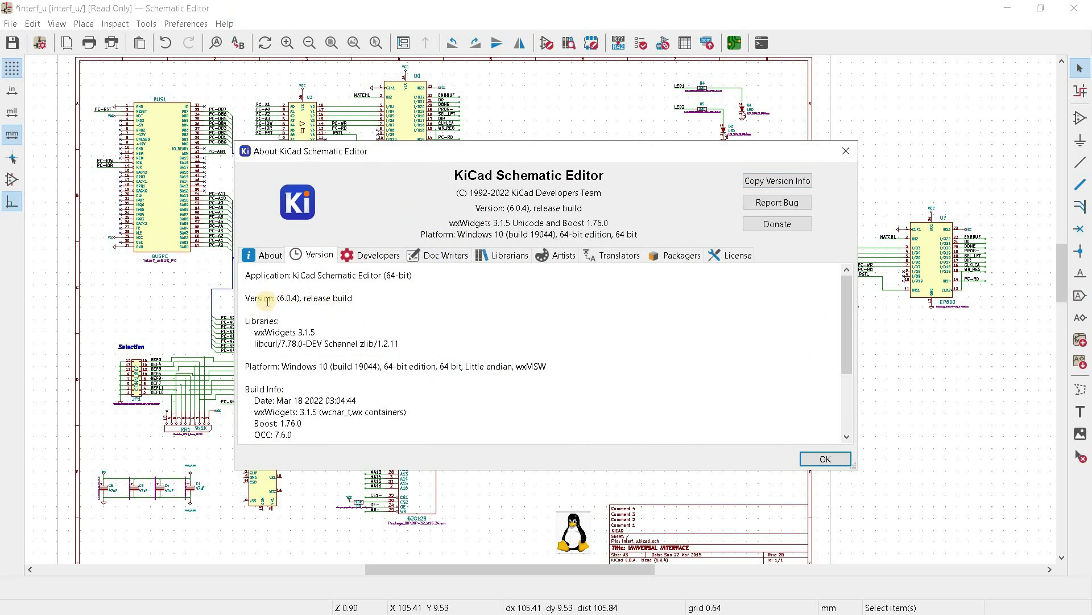